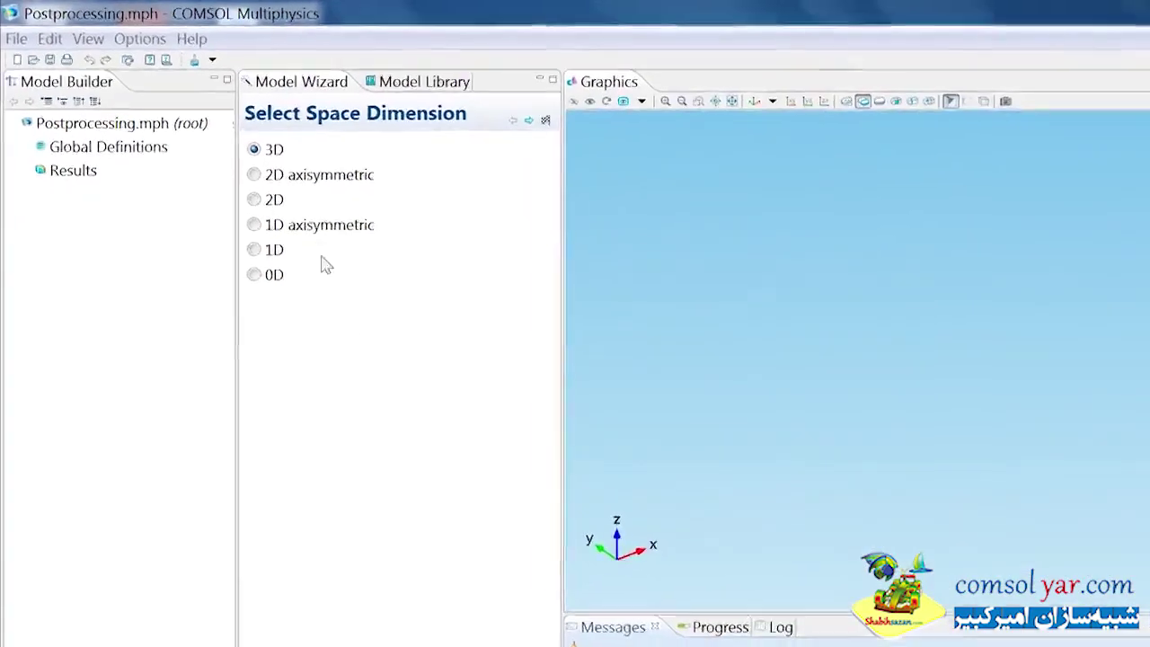
Open the jet_instability_ls model from the Two-Phase Flow examples of the Microfluidics Module in the Model Library
click(95, 41)
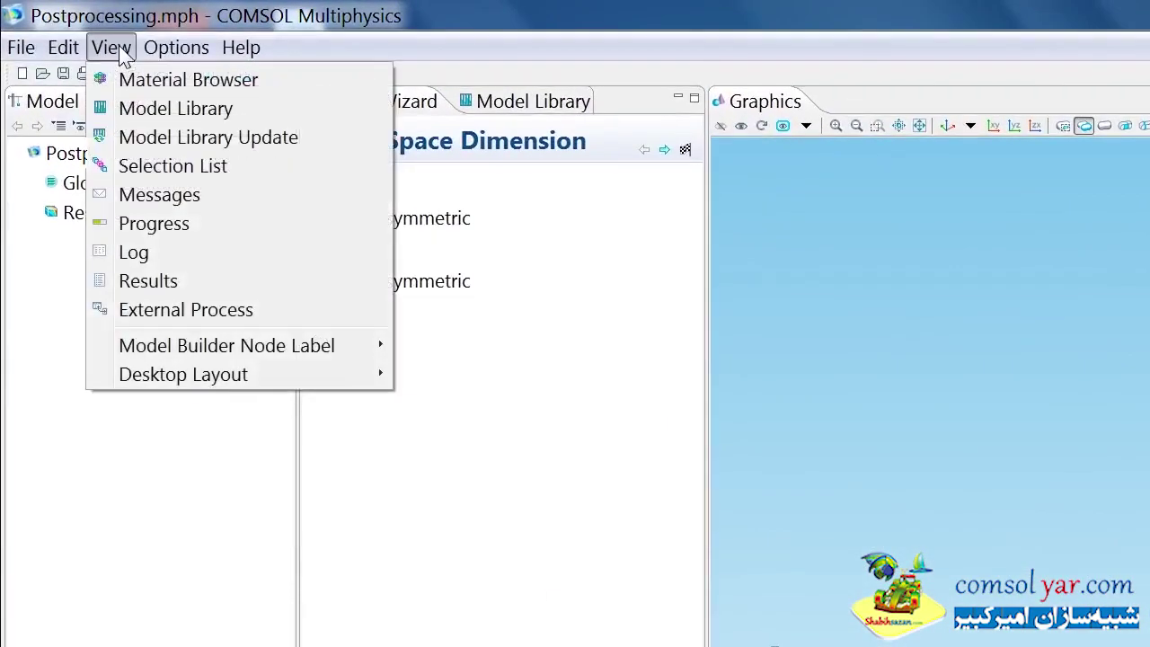
click(159, 111)
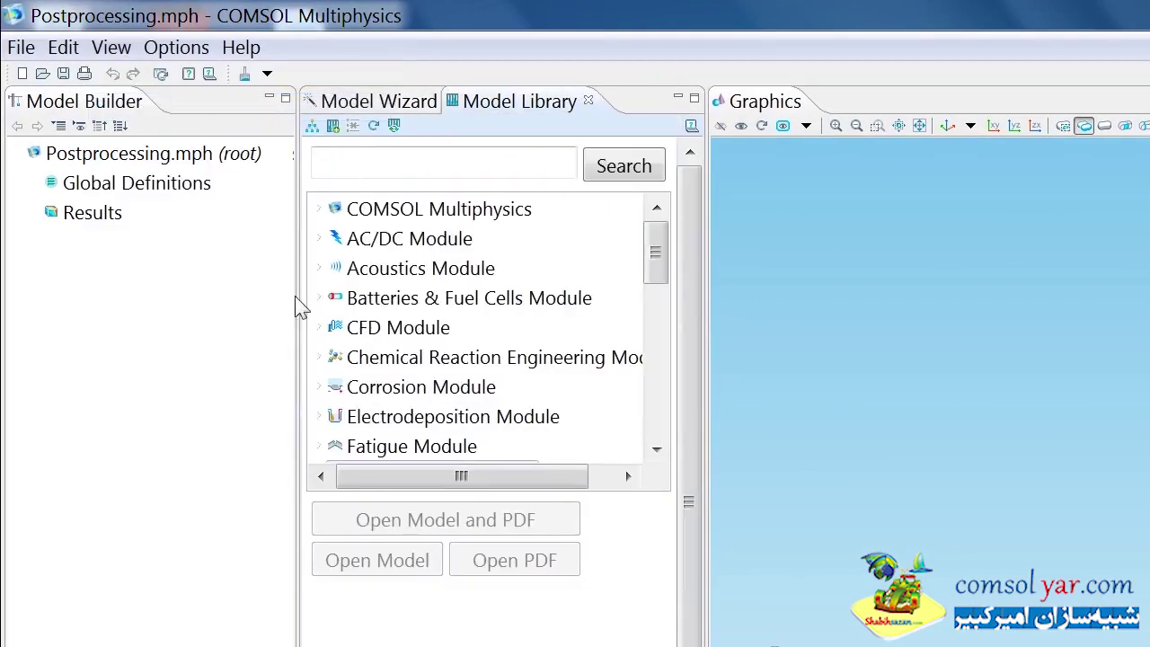
drag(657, 254, 653, 321)
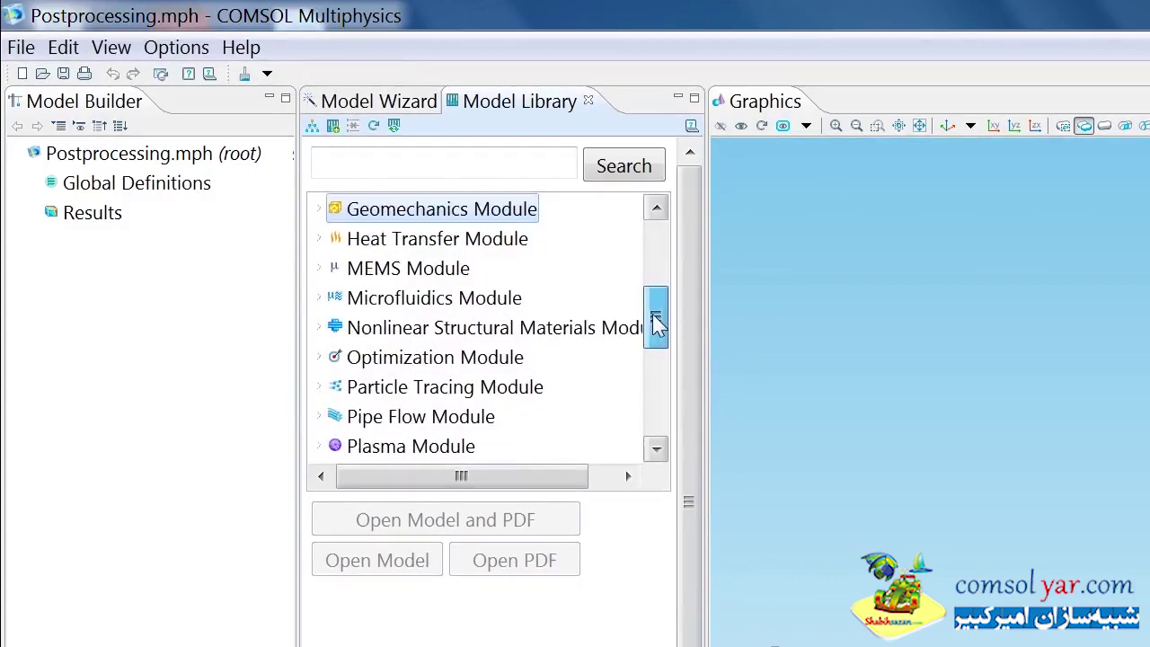
click(321, 299)
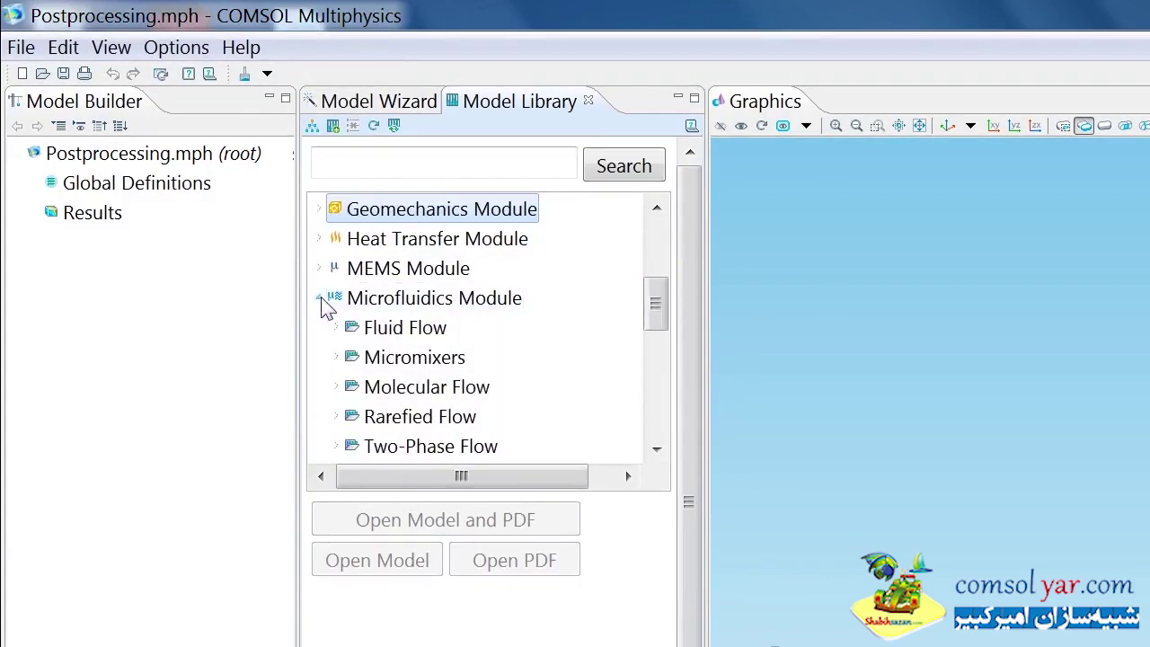
click(337, 447)
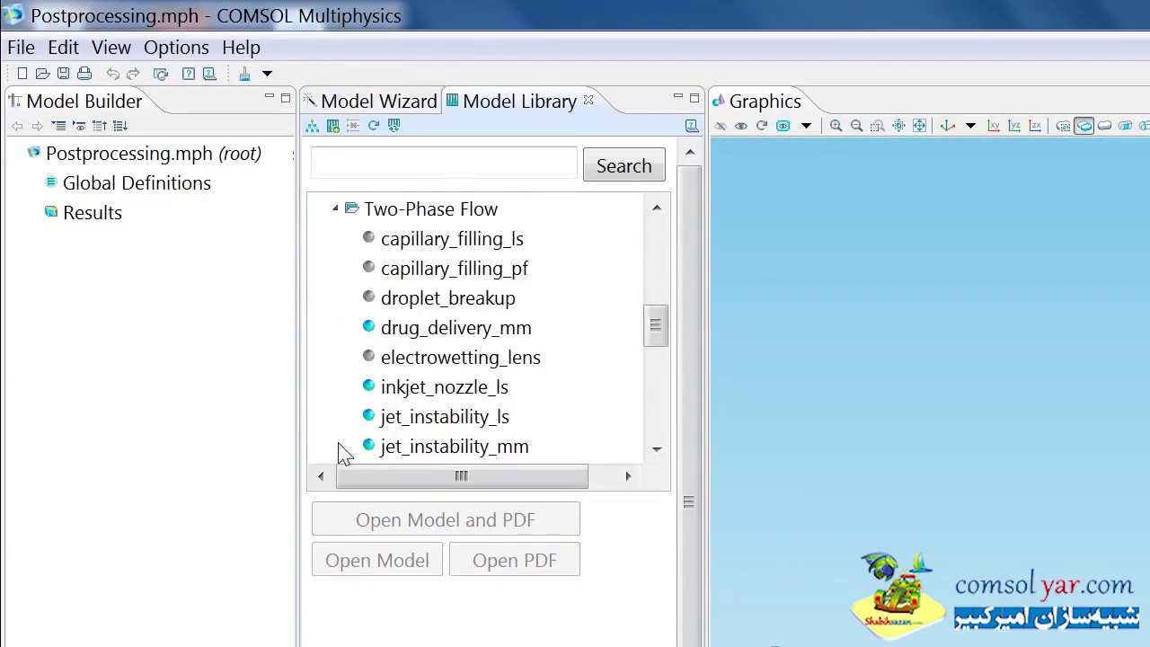
click(427, 422)
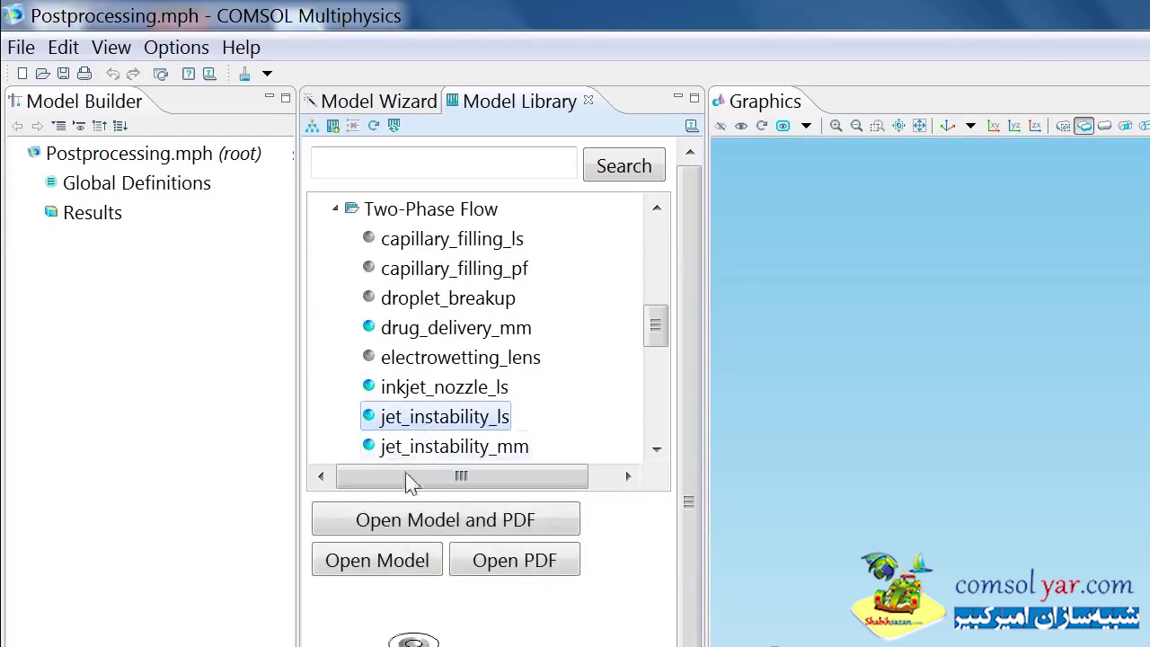
click(393, 564)
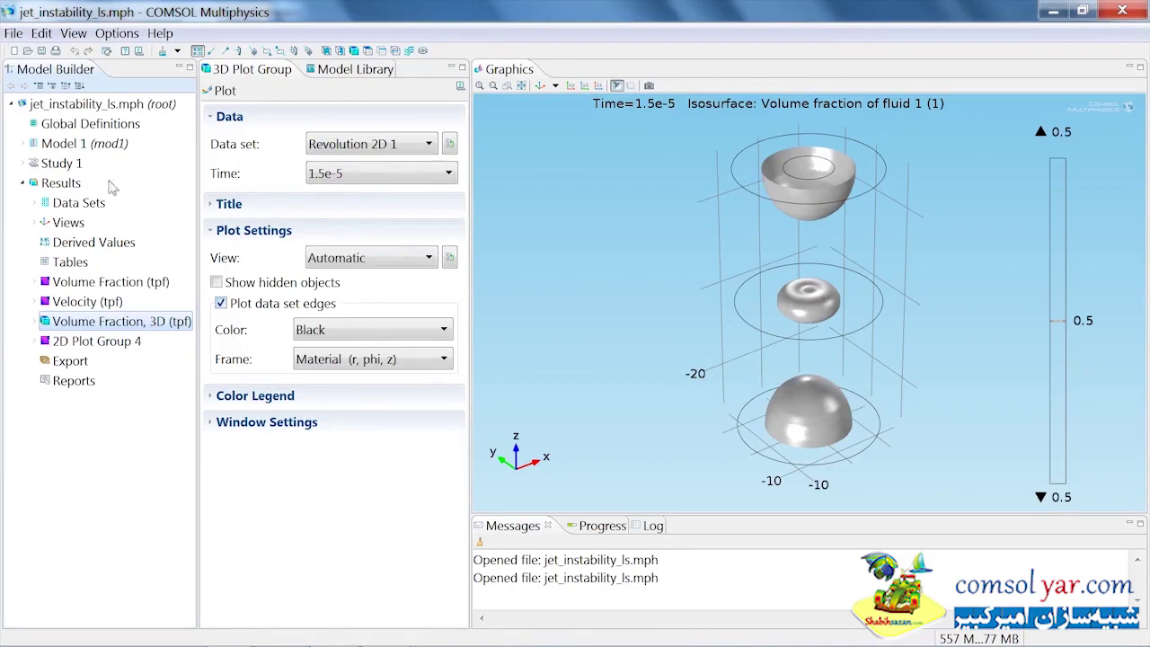
Examine the Laminar Two-Phase Flow interface of Model 1, highlighting domains 1 and 2 in the geometry
click(23, 145)
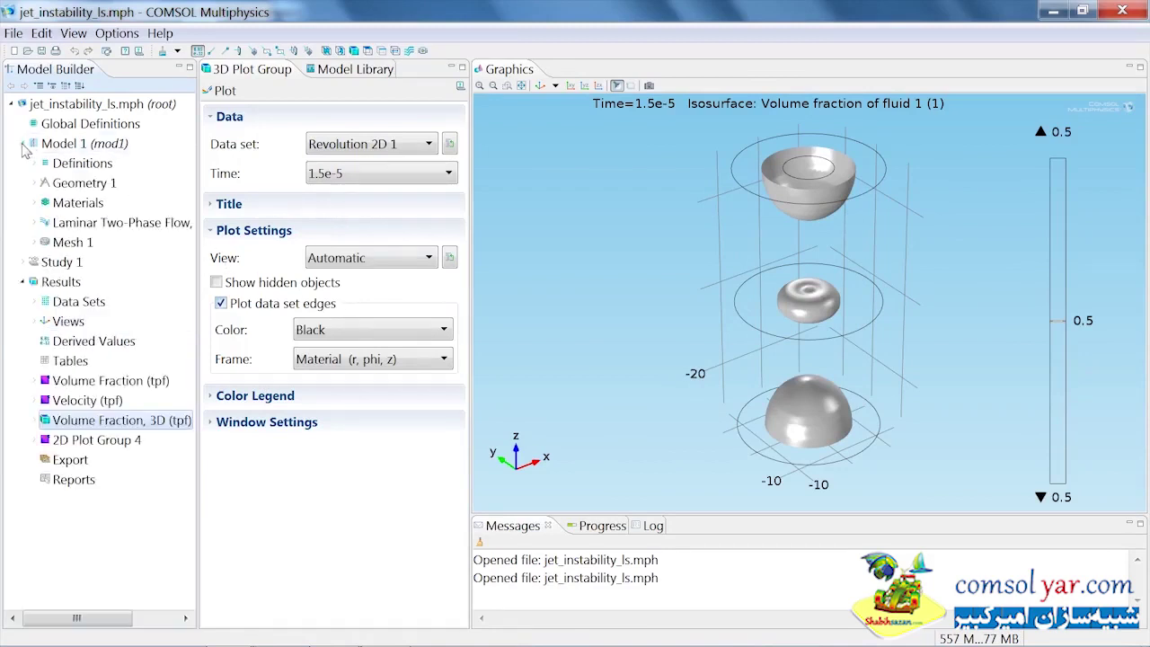
click(99, 225)
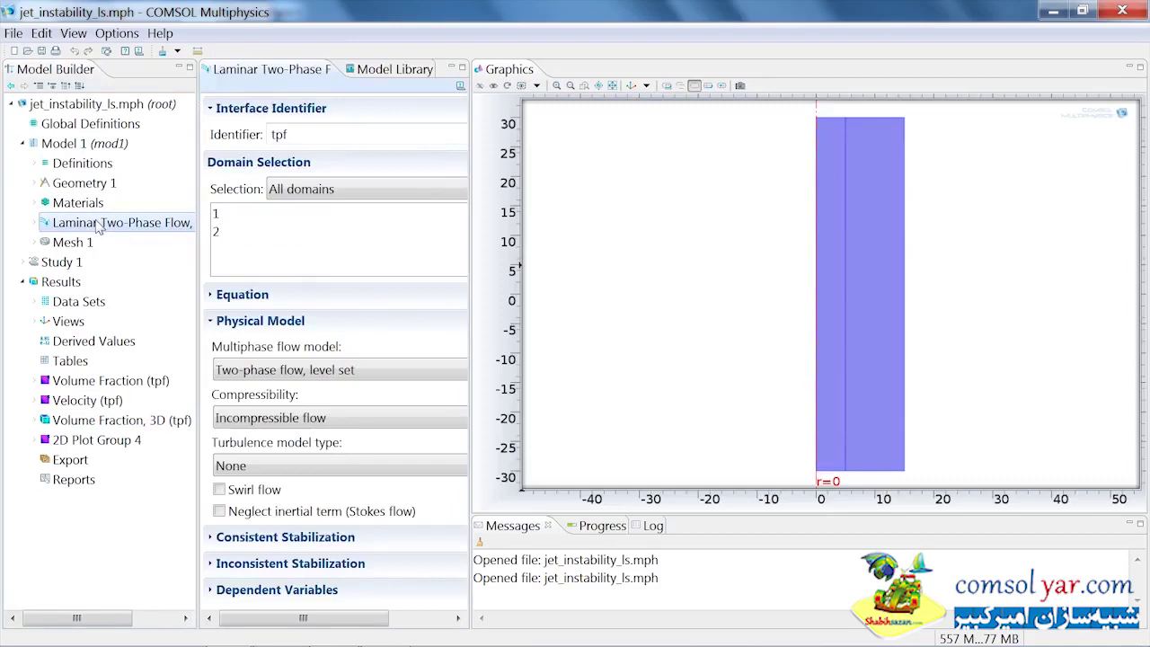
click(238, 215)
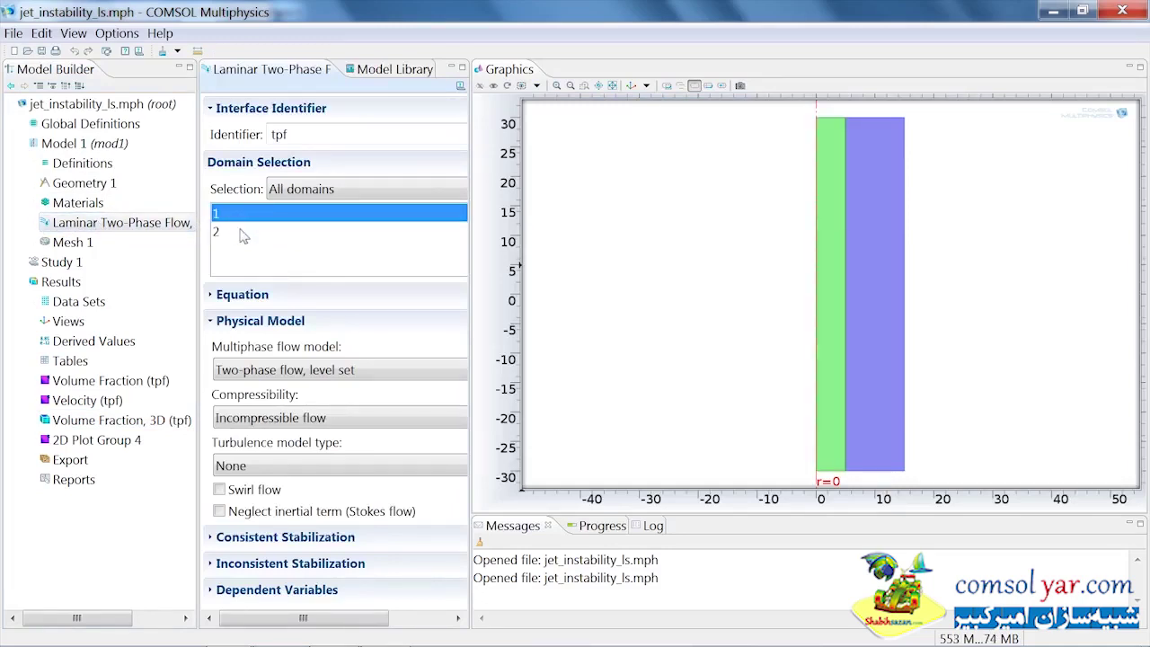
click(241, 235)
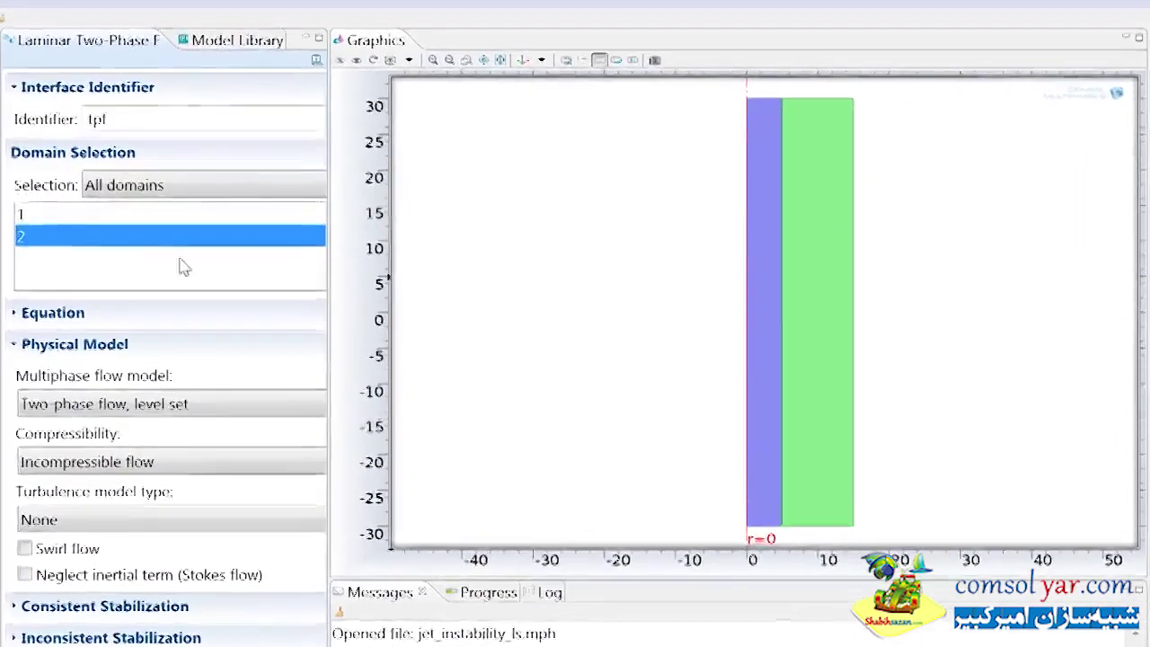
scroll(679, 351, down, 3)
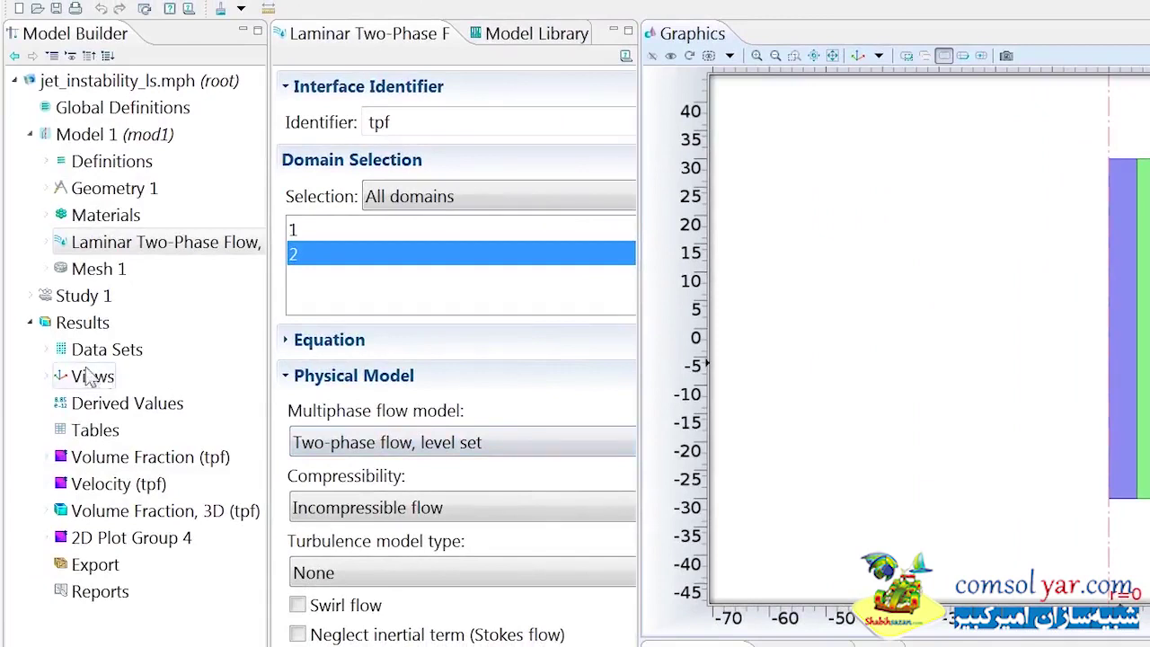
Inspect the axis data and revolution layers of the existing Revolution 2D 1 data set and plot it
click(46, 349)
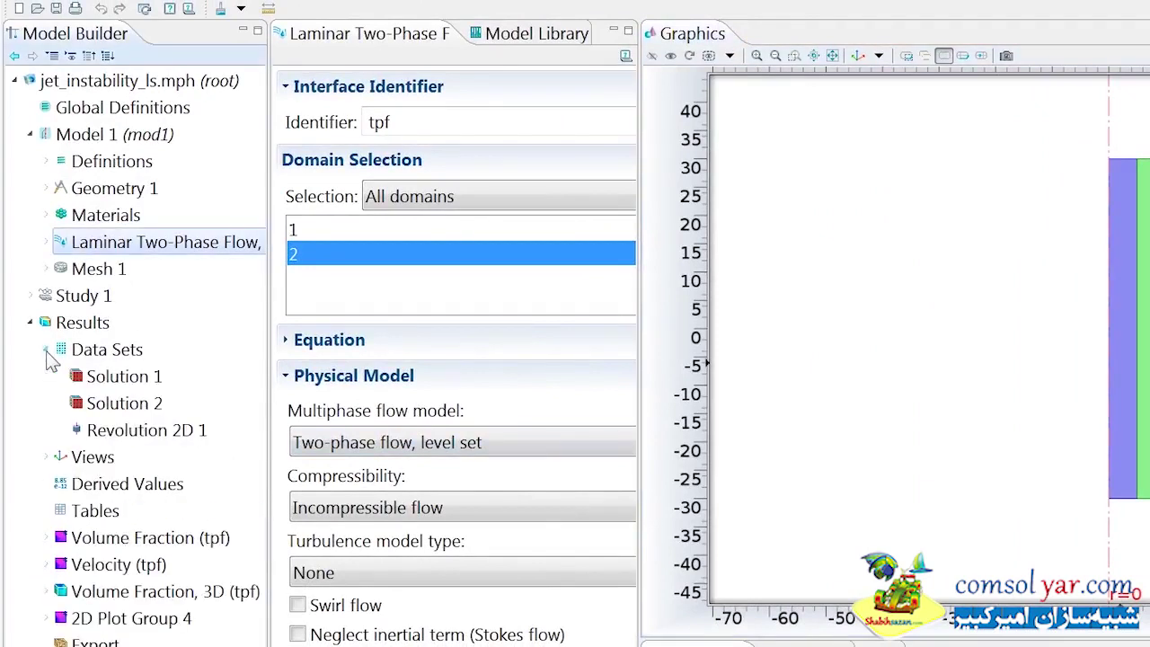
click(117, 431)
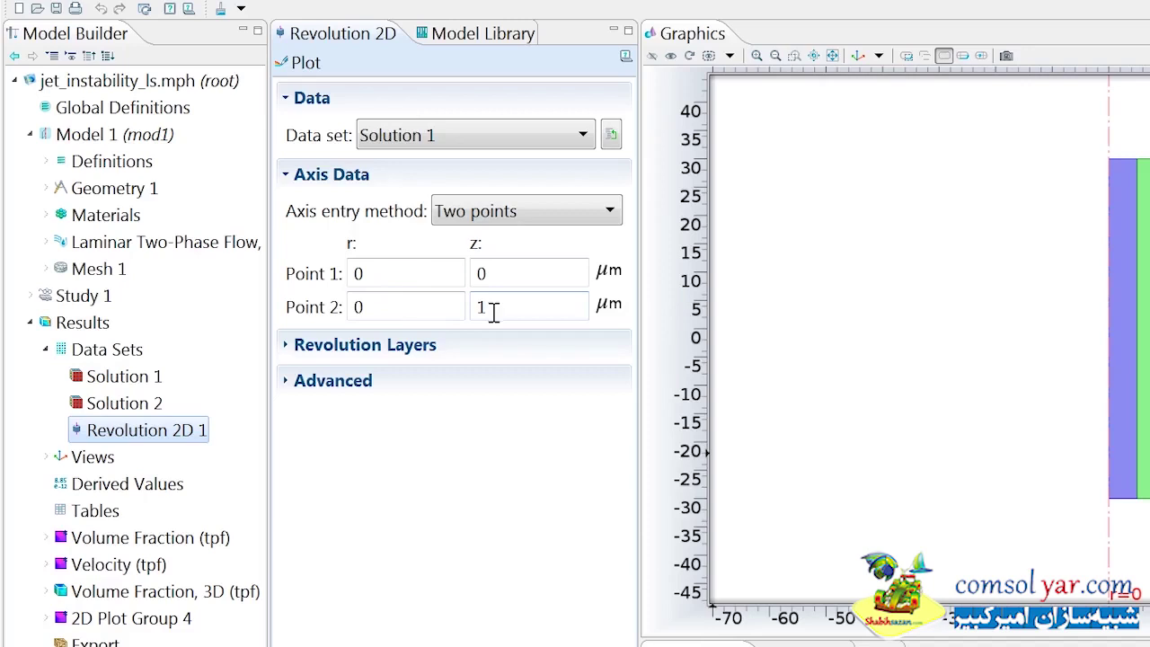
click(421, 351)
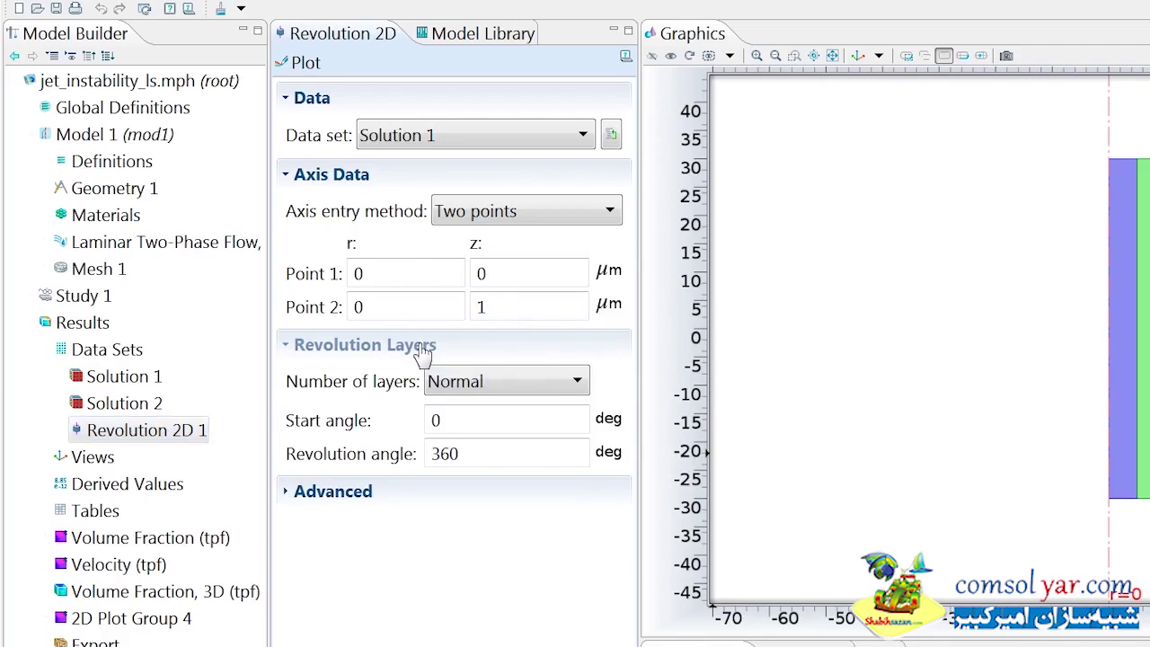
click(450, 424)
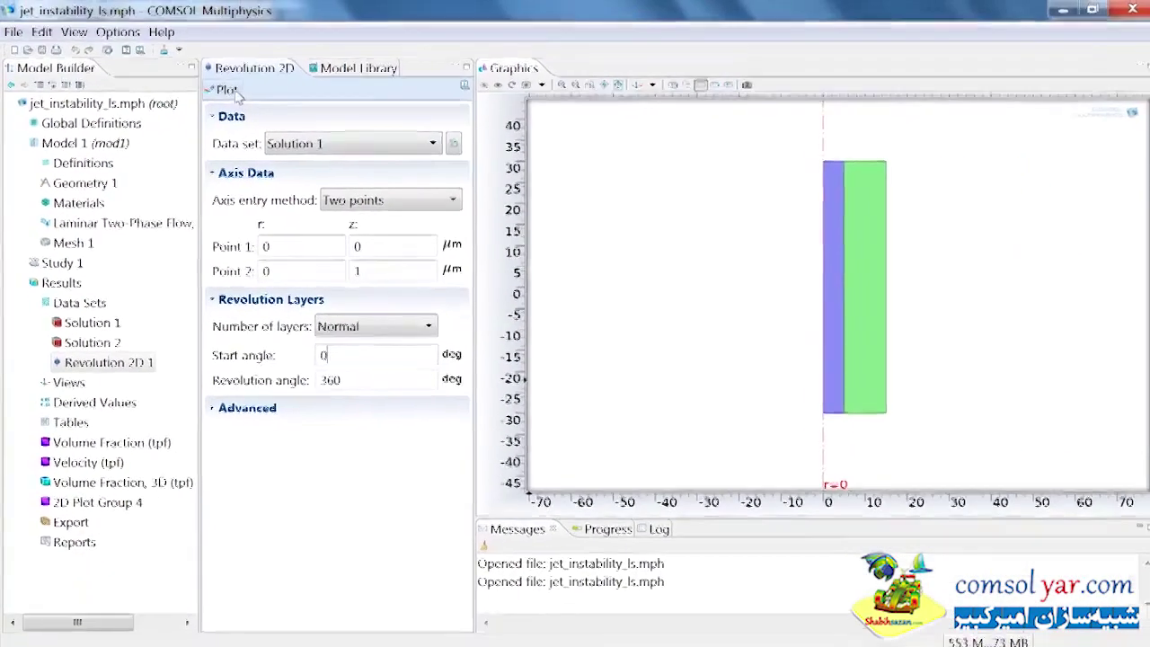
click(227, 92)
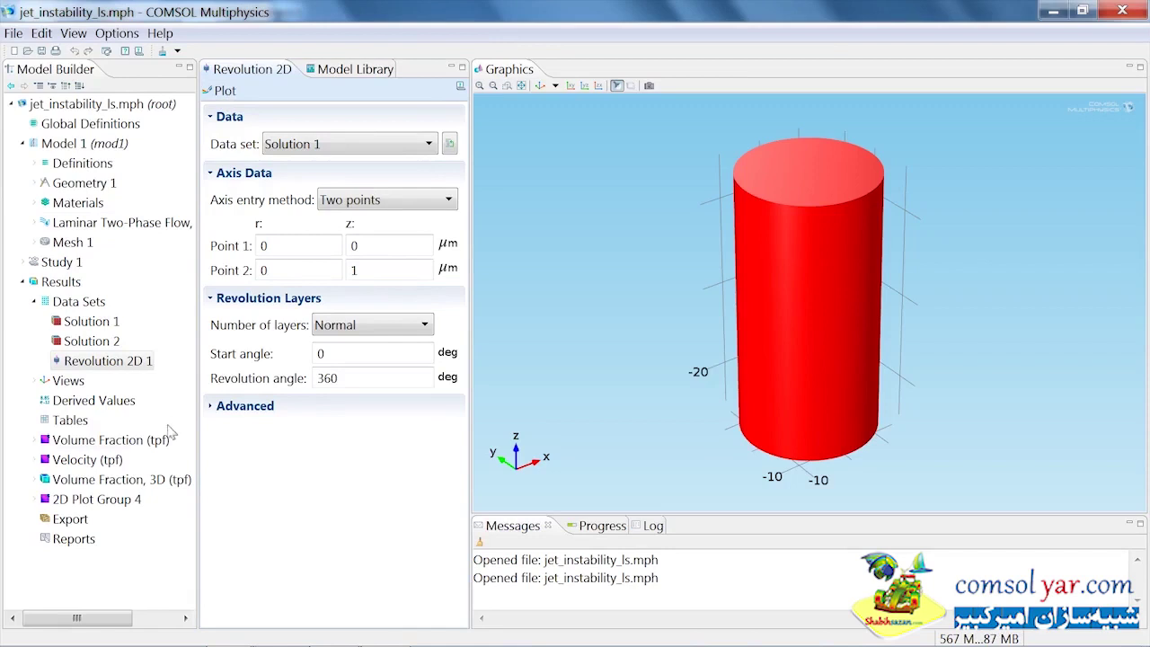
Show the Volume Fraction, 3D plot and inspect the settings of its isosurface
click(158, 481)
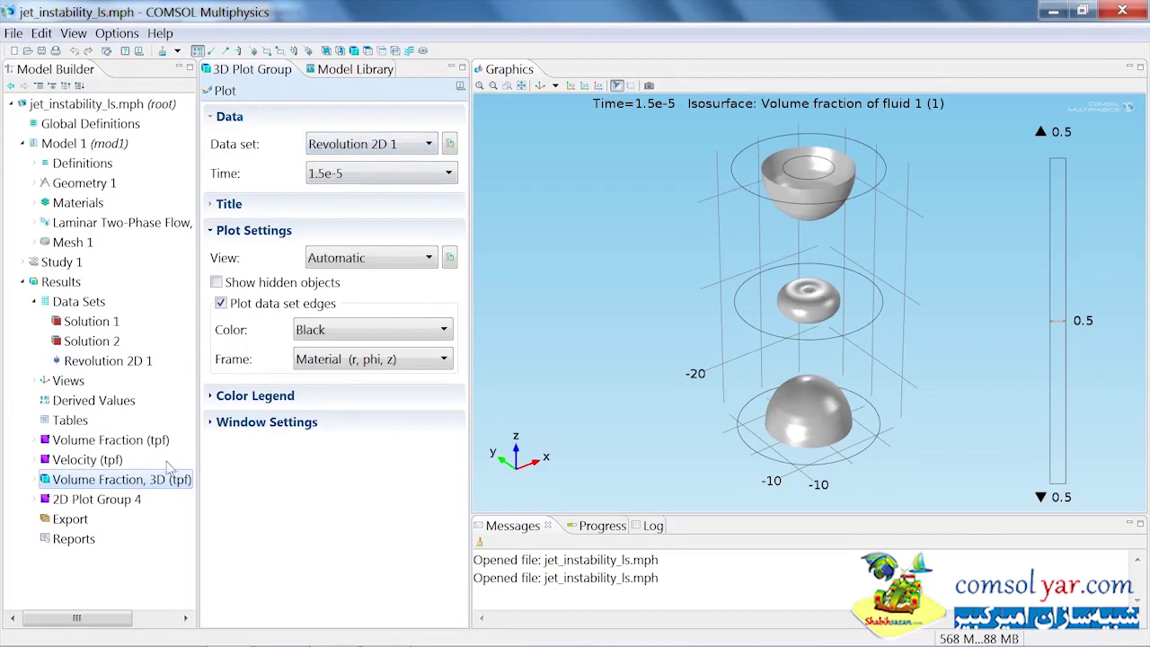
click(35, 479)
click(79, 502)
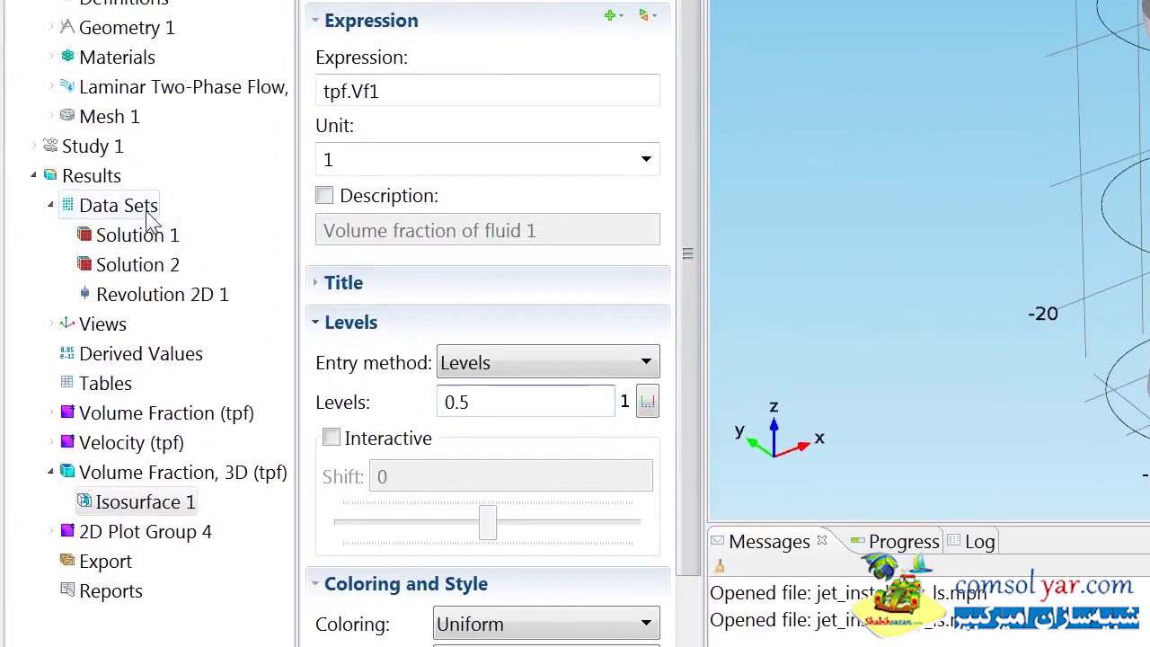
Add a second Revolution 2D data set with a start angle of -90 deg and a revolution angle of 270 deg, and plot it
right_click(151, 218)
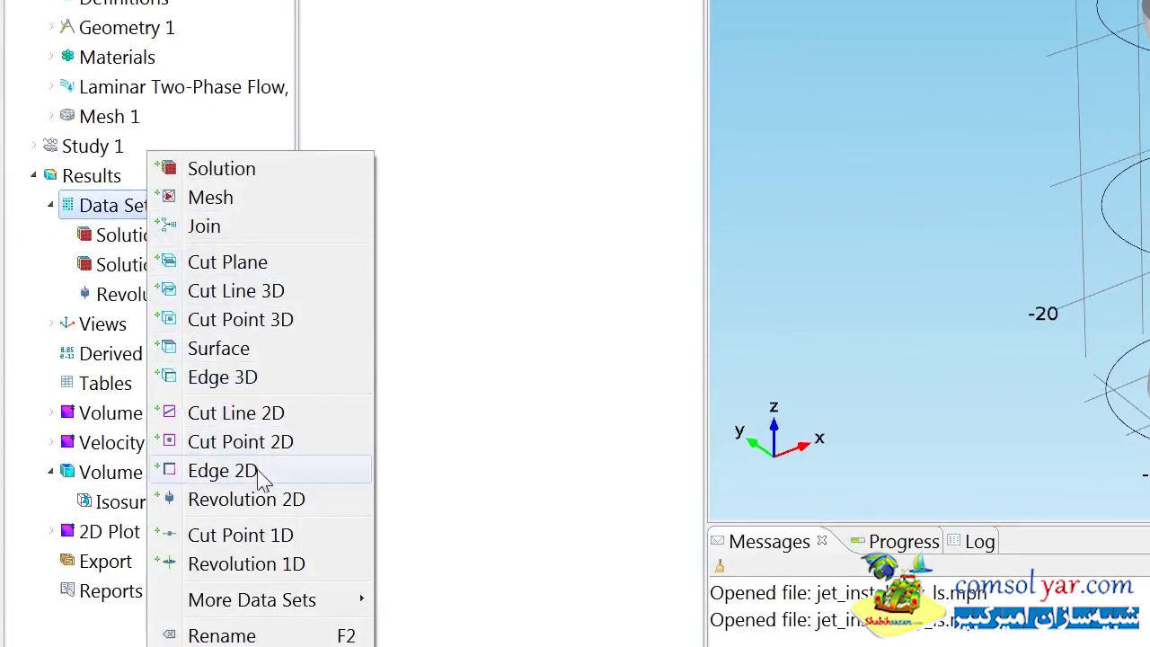
click(246, 499)
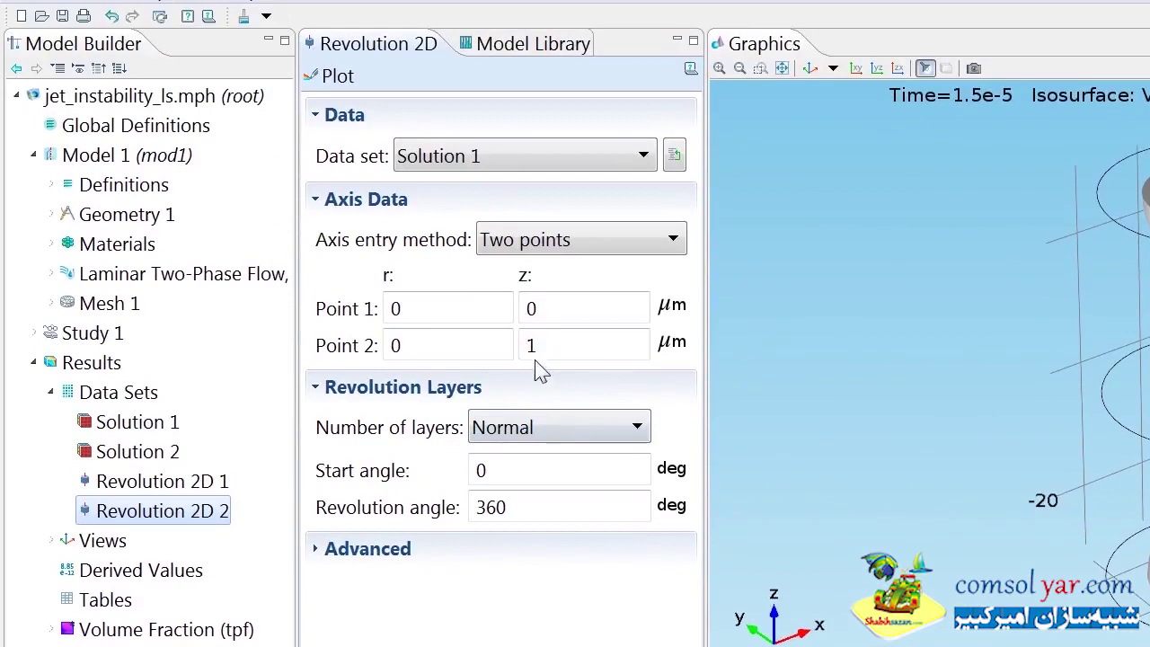
click(541, 348)
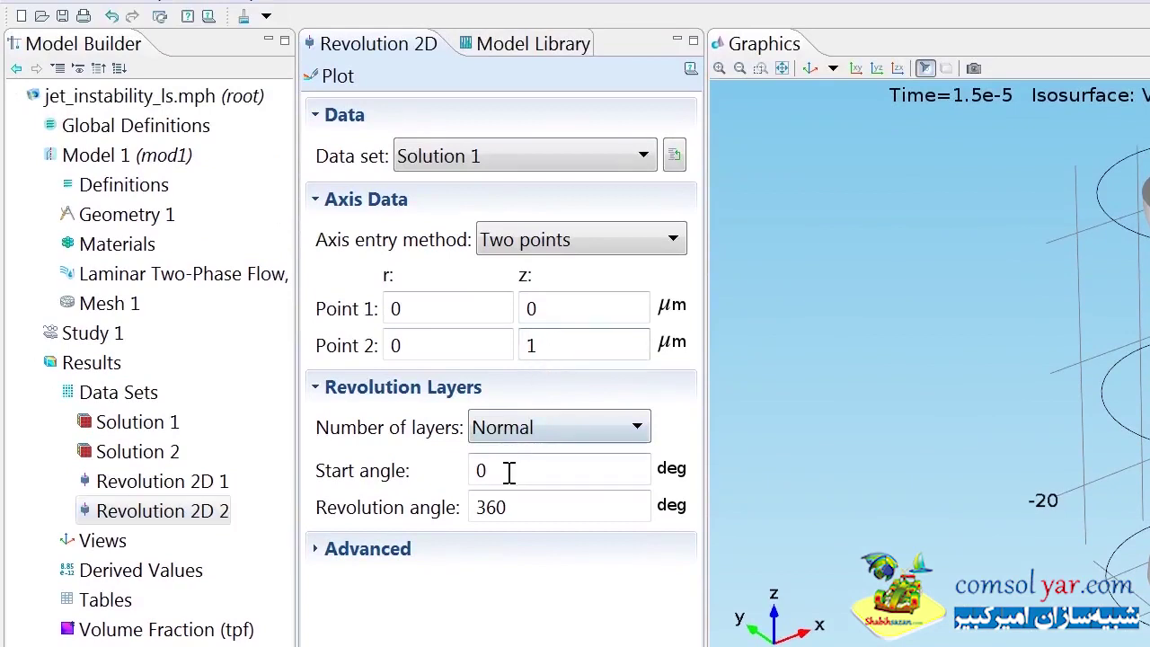
drag(508, 471, 458, 464)
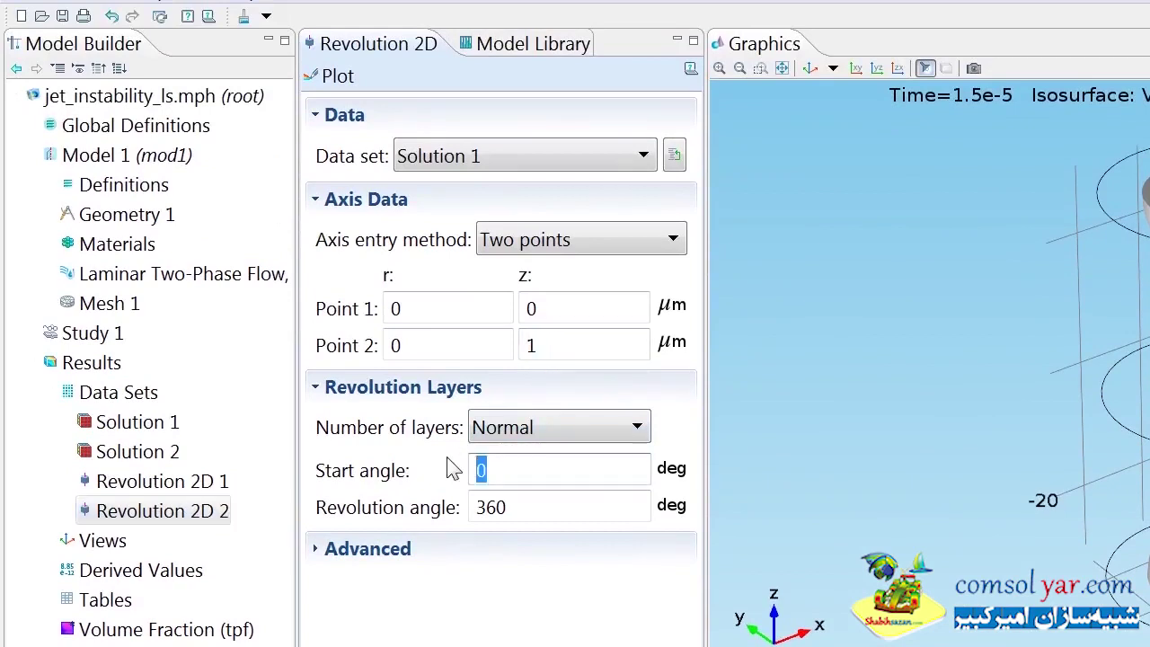
text(-90)
drag(533, 510, 452, 505)
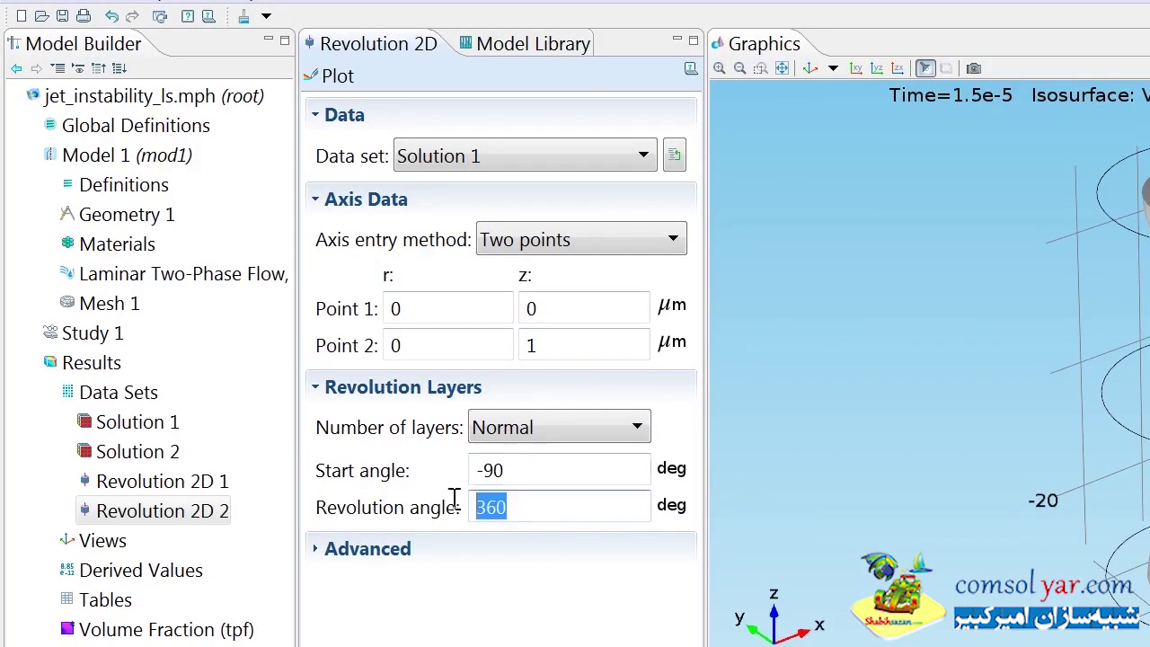
text(270)
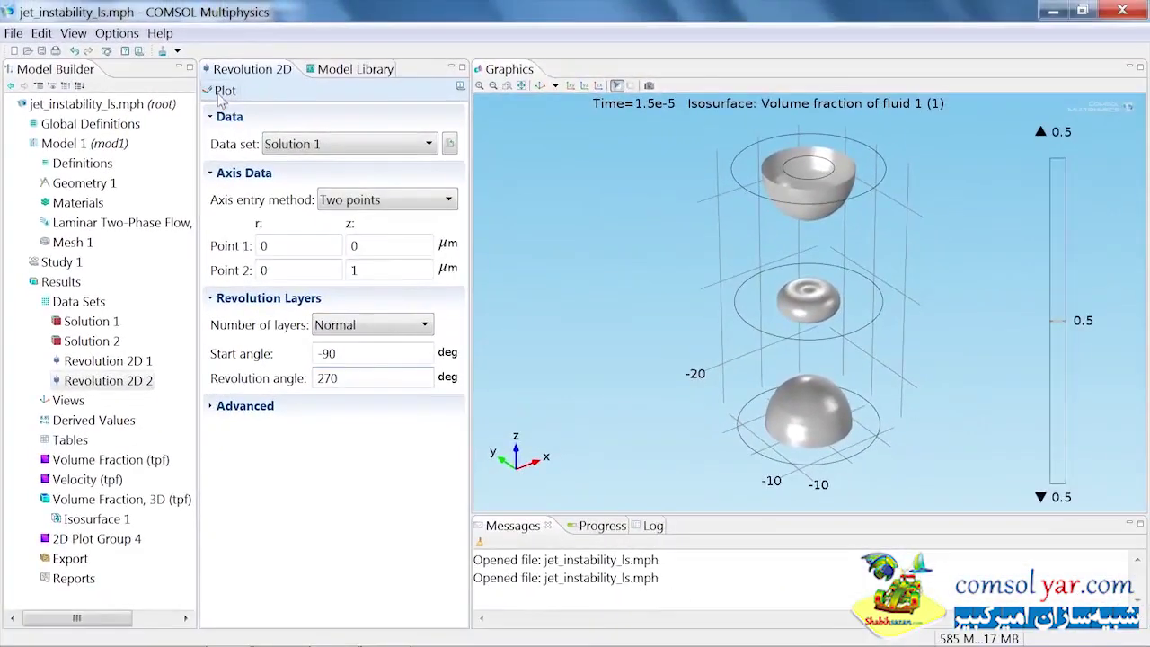
click(221, 97)
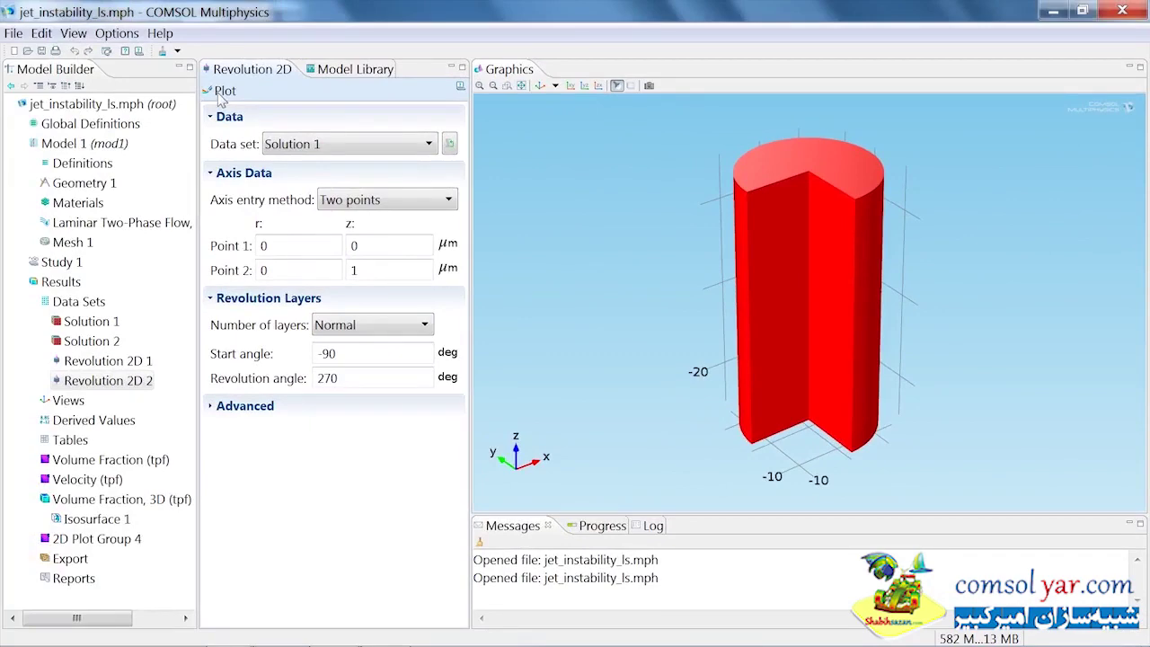
Add a 3D plot group to the results and set its data set to Revolution 2D 2
right_click(63, 284)
click(75, 297)
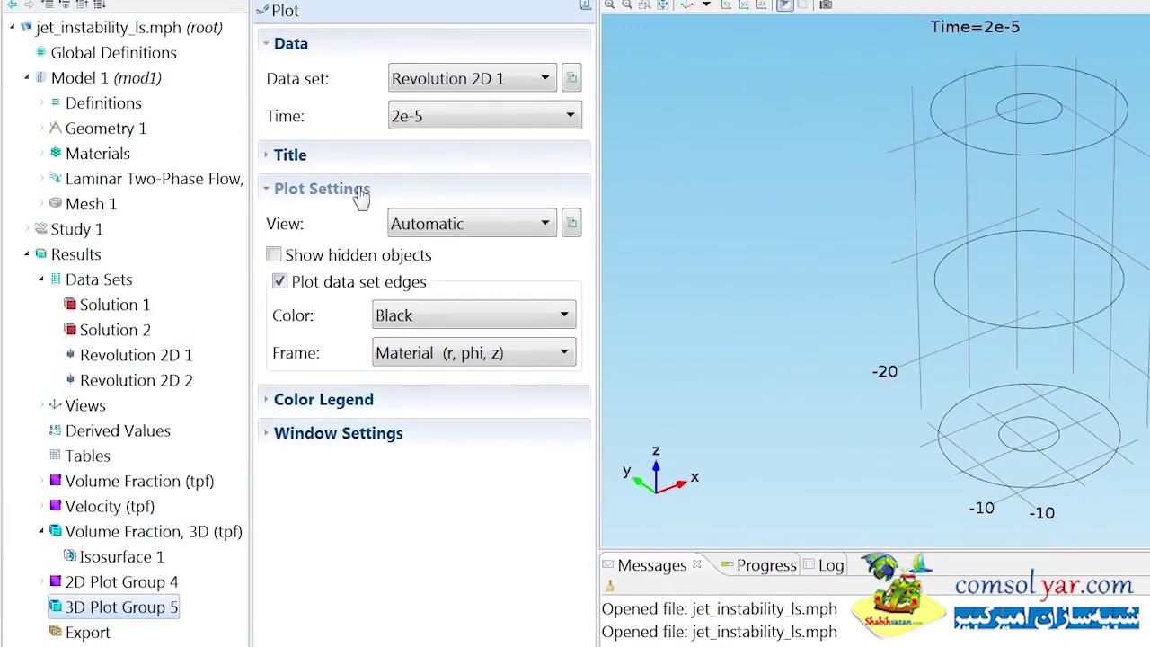
click(485, 87)
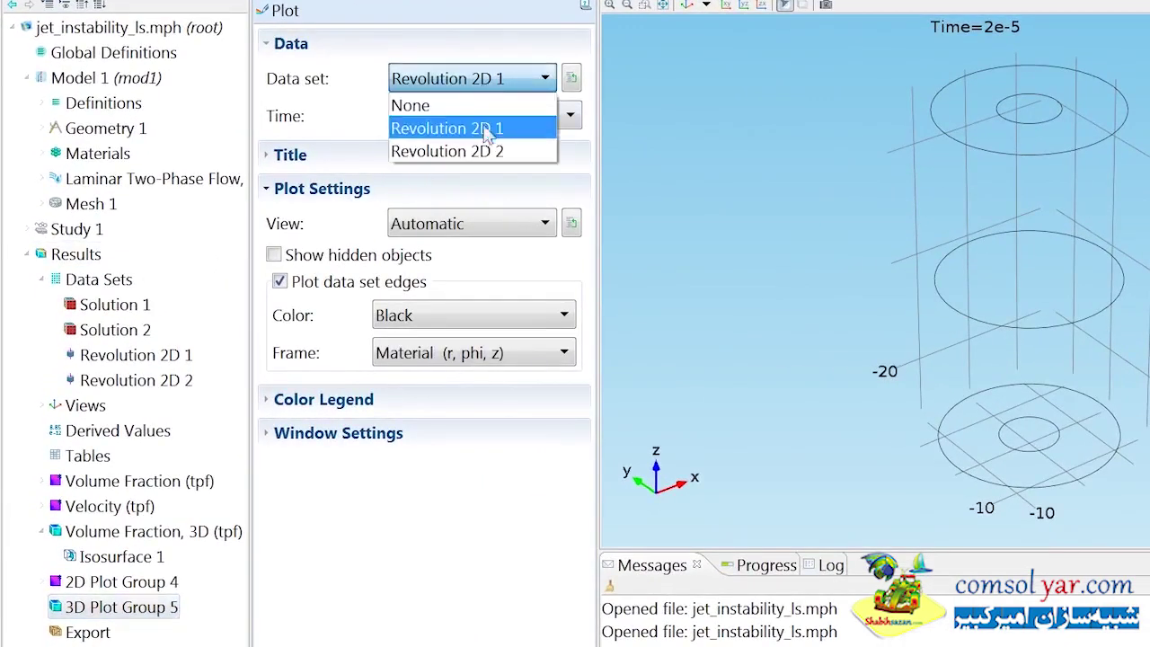
click(488, 151)
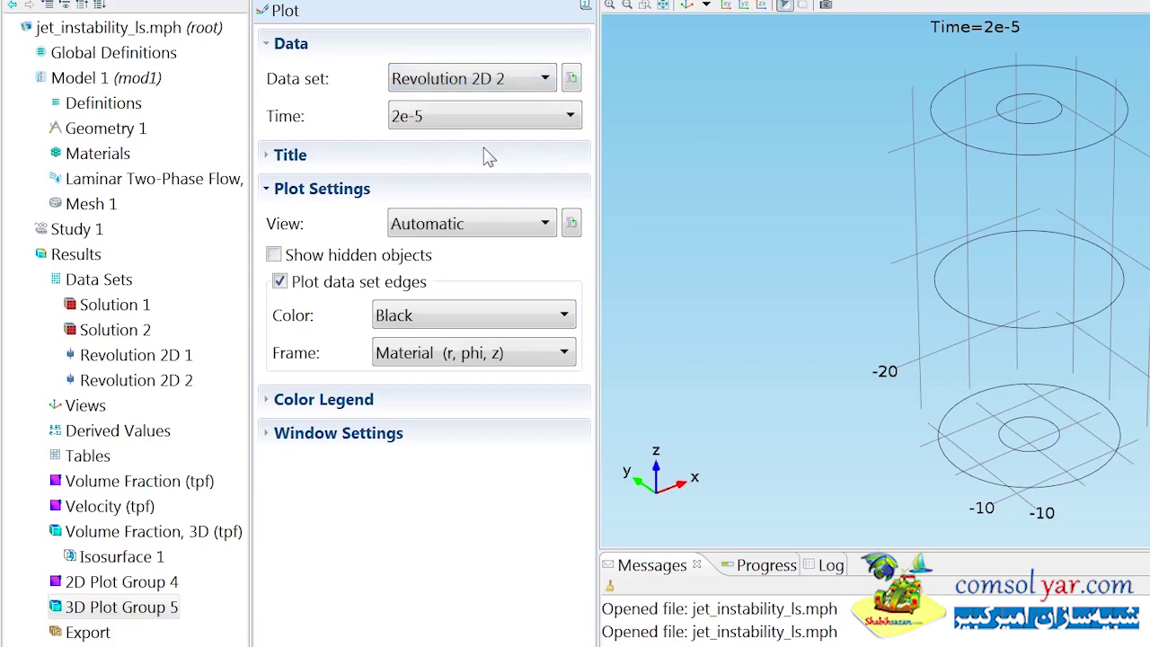
Add a Volume plot to 3D Plot Group 5 with the velocity magnitude (tpf.U) as its expression, and plot it
right_click(146, 610)
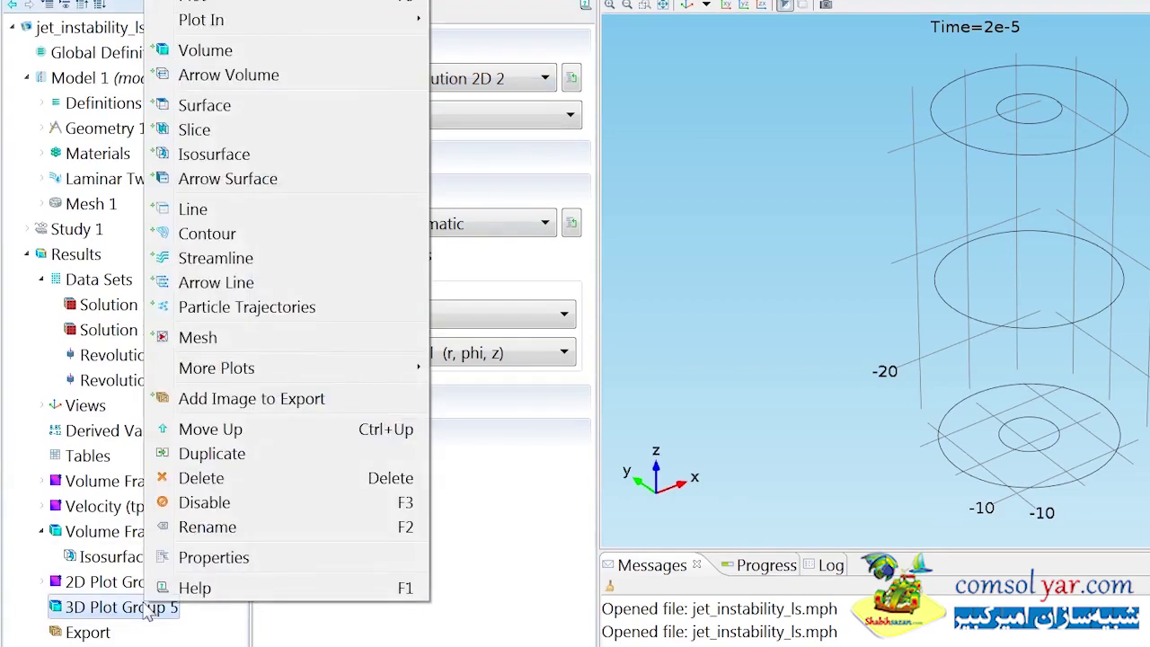
click(259, 51)
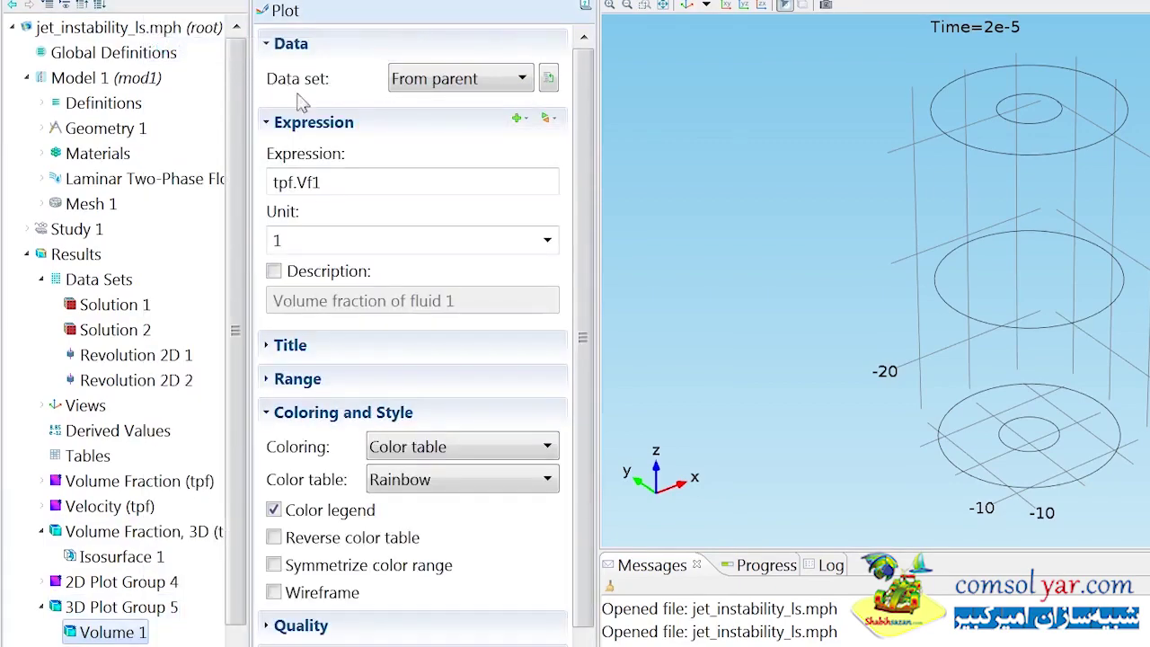
click(545, 117)
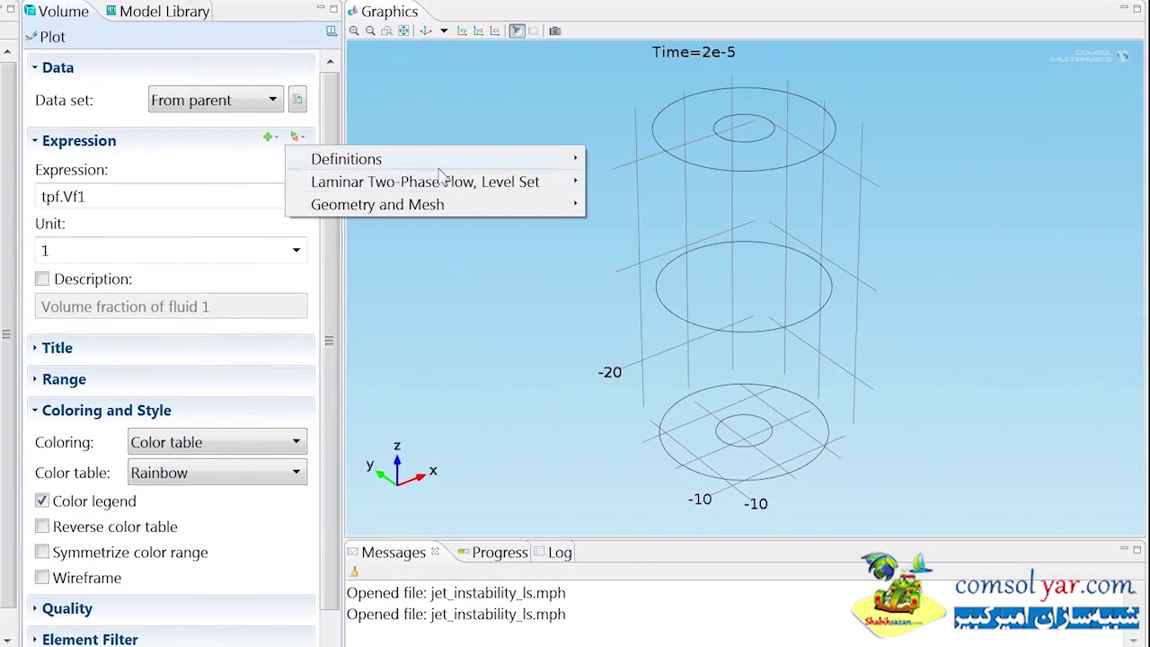
mouse_move(474, 184)
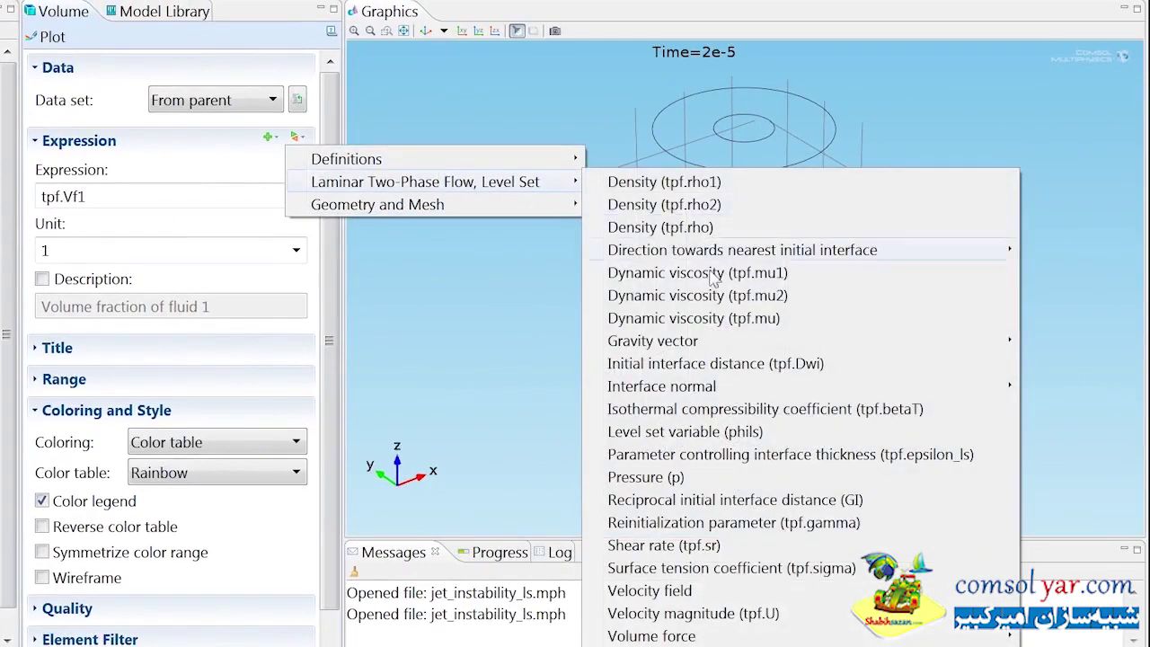
click(742, 618)
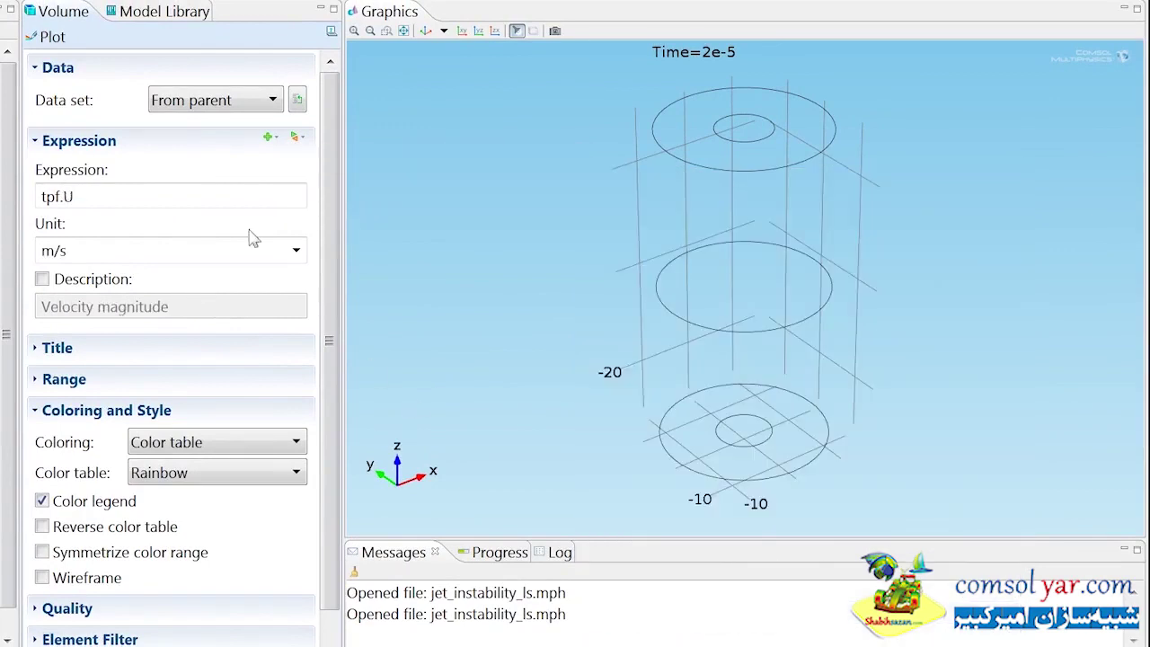
click(58, 40)
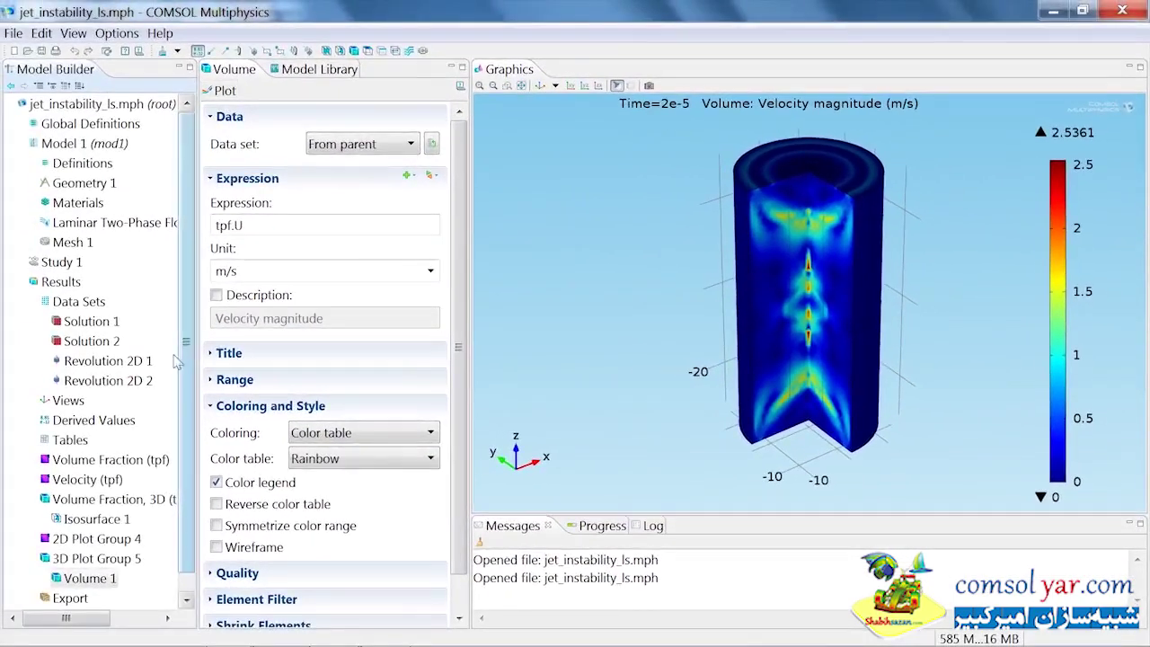
Add a Contour plot to 3D Plot Group 5 with levels entered directly as a single level of 0.5, and plot it
click(126, 560)
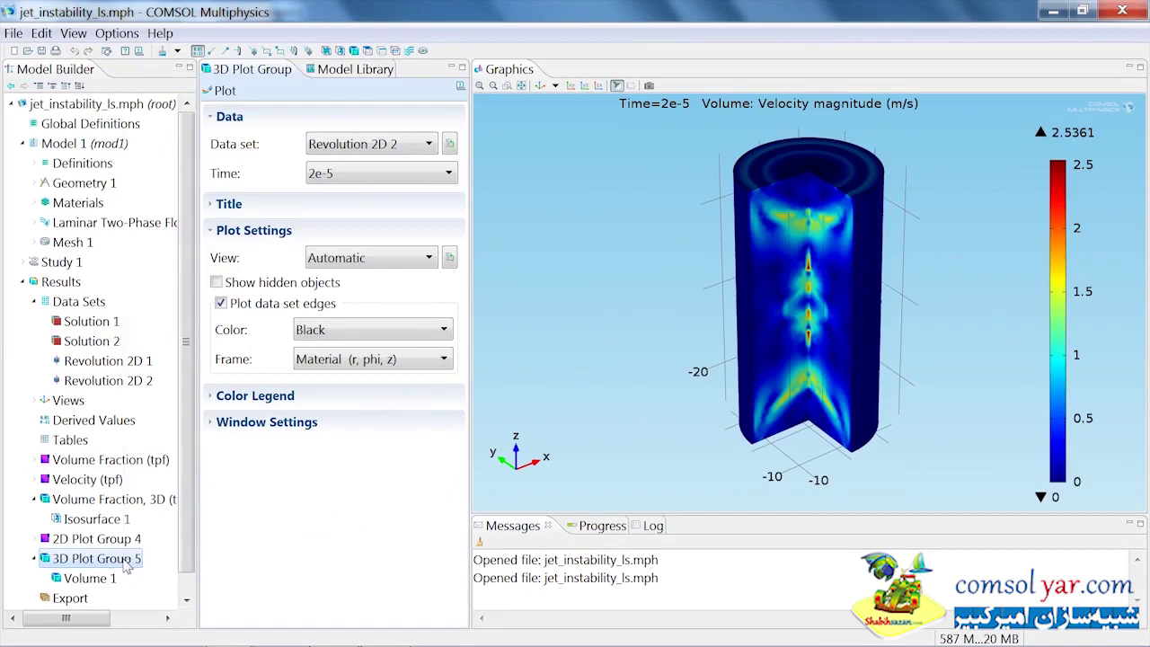
right_click(128, 564)
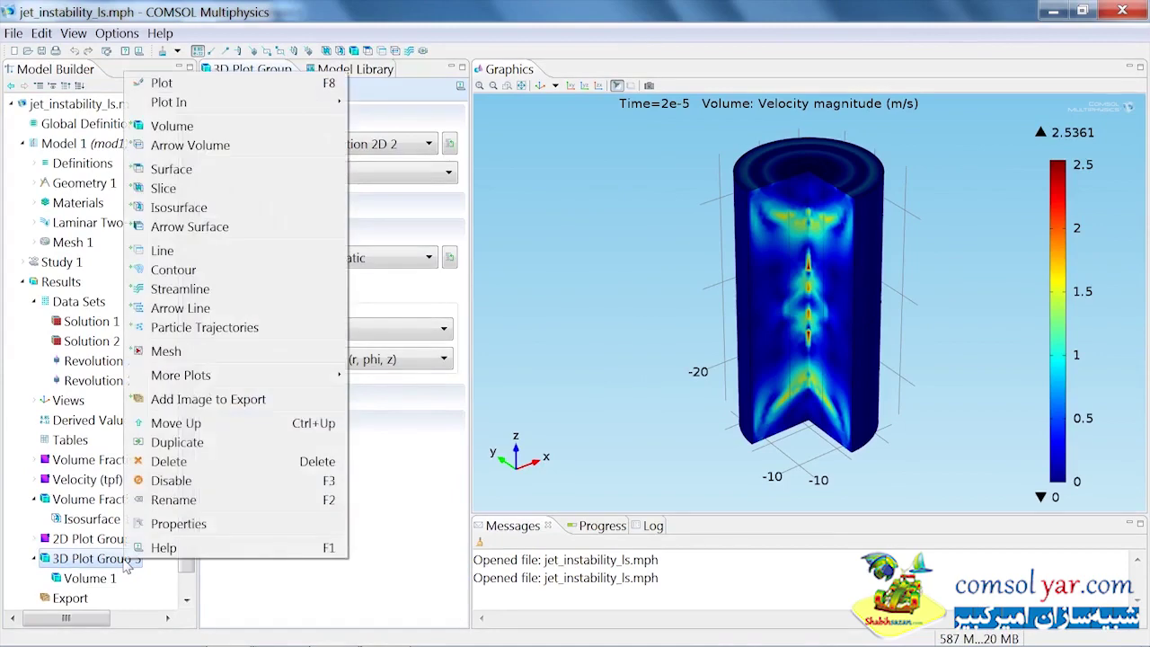
click(187, 269)
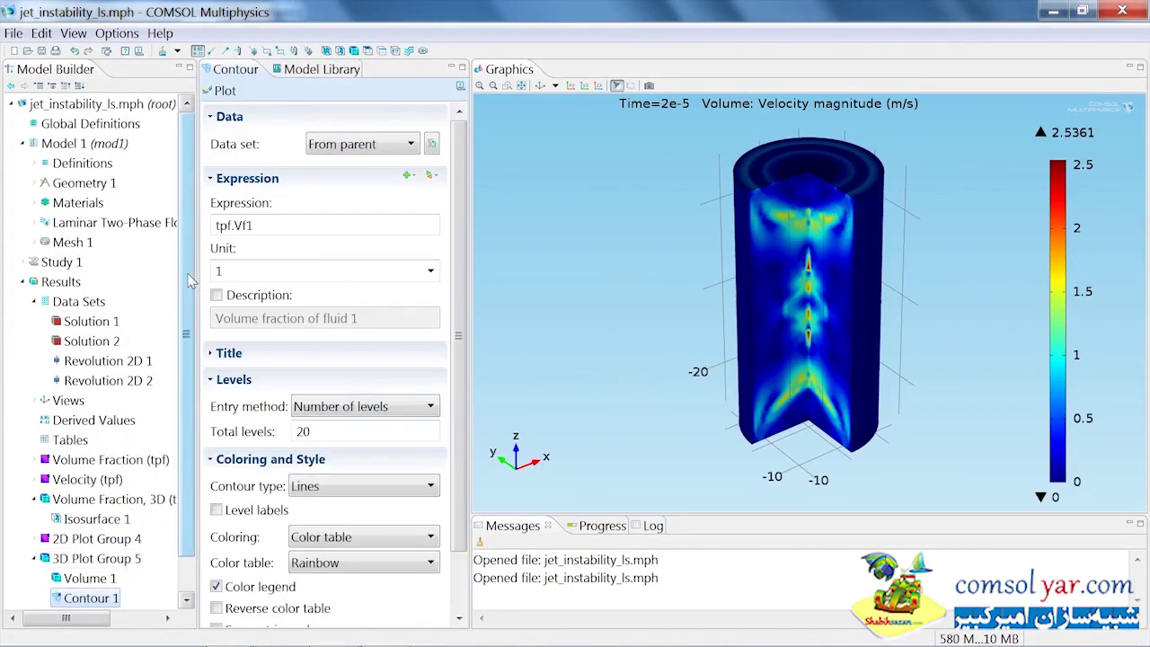
click(335, 407)
click(333, 429)
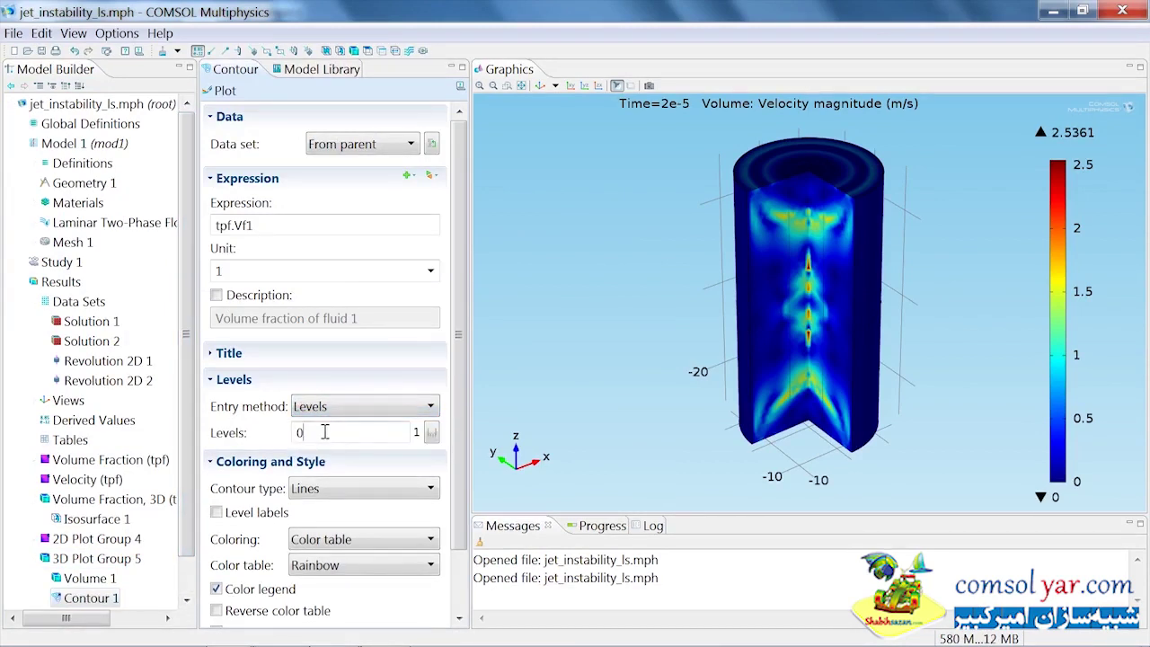
text(5)
click(236, 93)
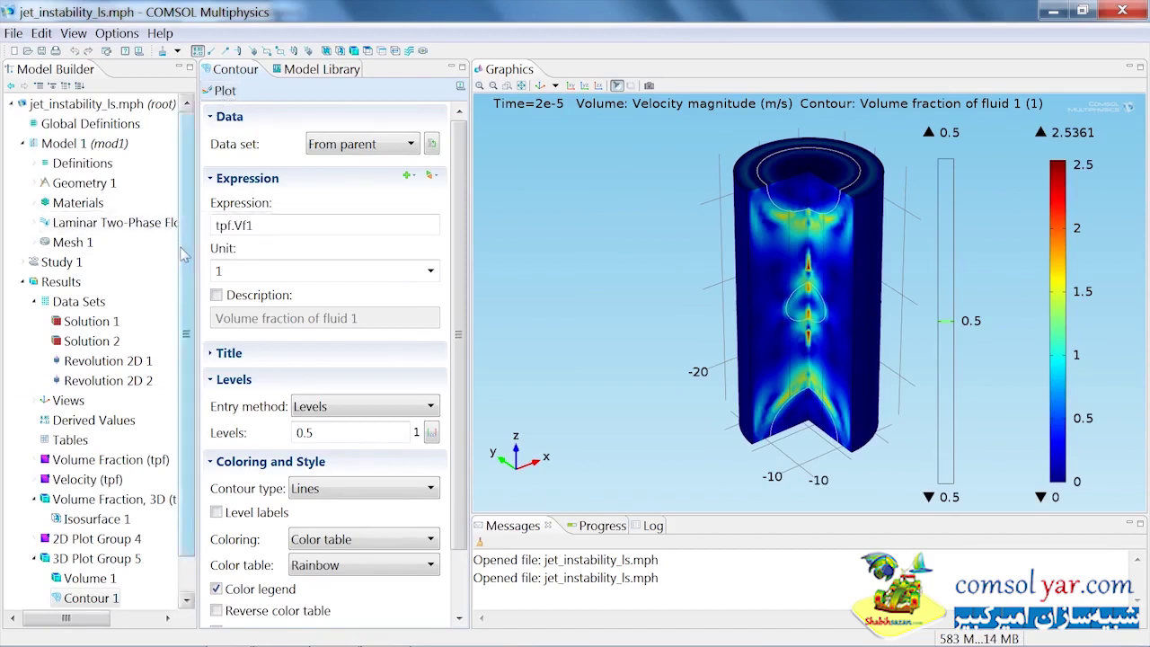
Add a Player to the Export node and set its subject to Volume Fraction, 3D (tpf)
scroll(177, 340, down, 1)
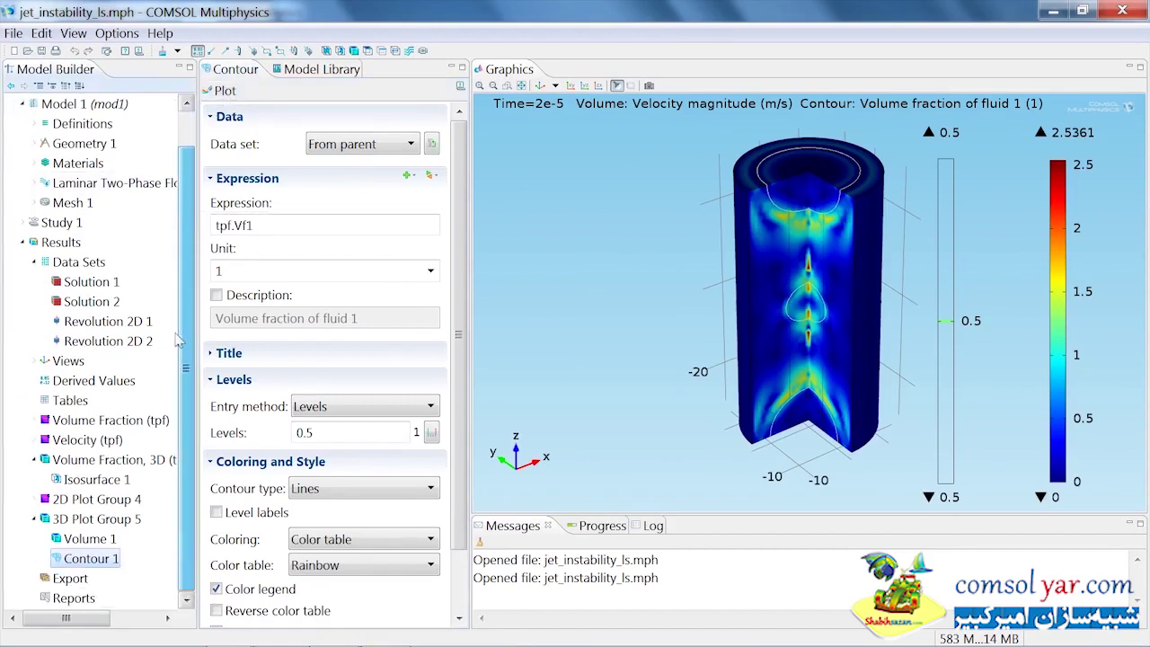
right_click(70, 578)
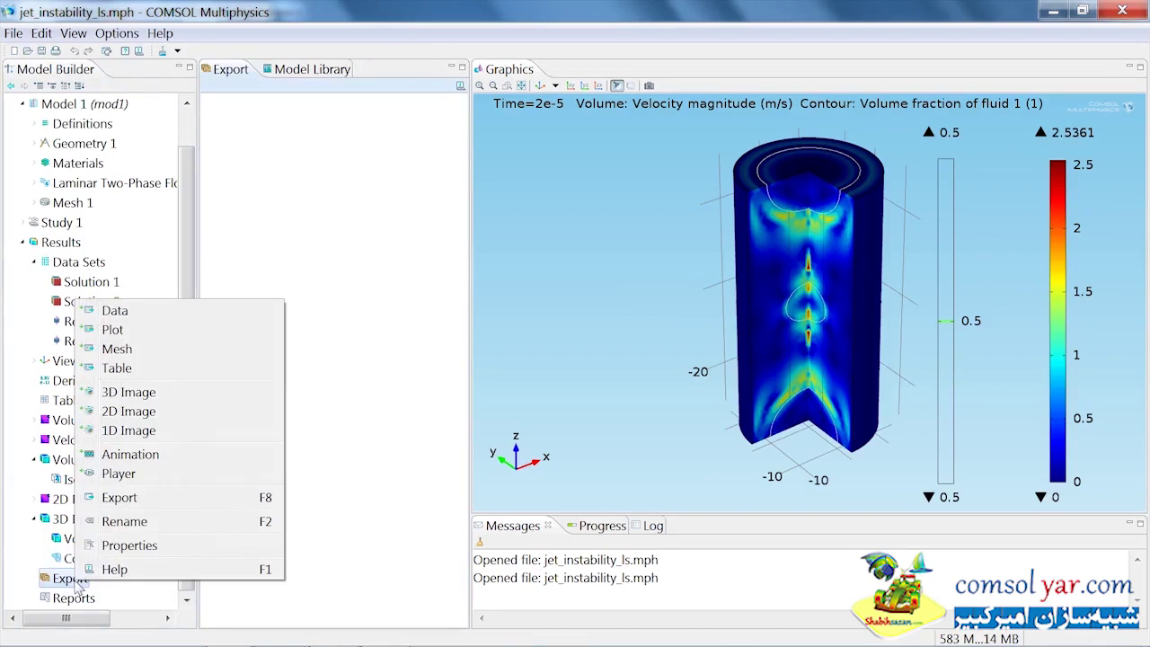
click(128, 476)
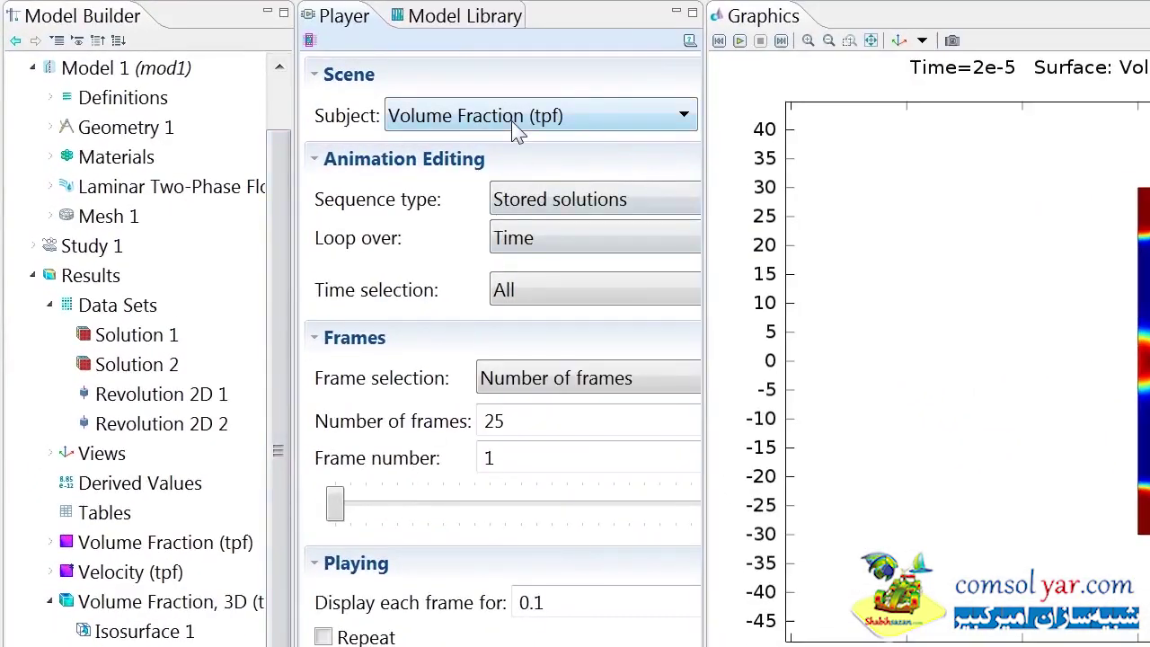
click(511, 119)
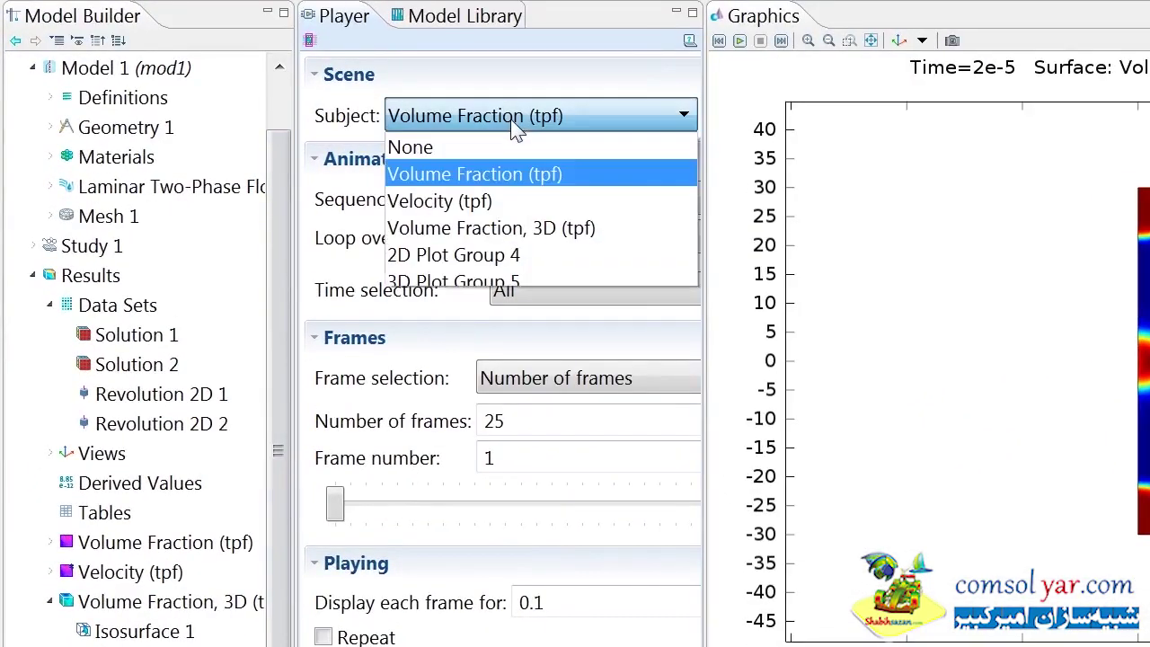
click(512, 232)
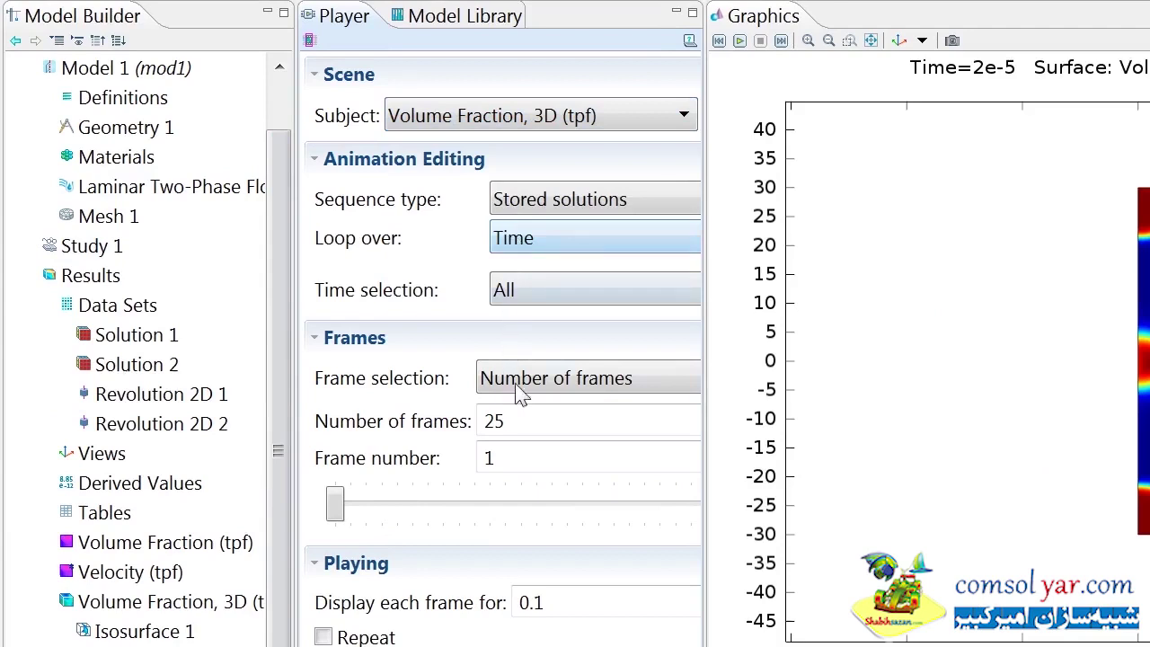
Set the player's number of frames to 10, generate the frames and play the animation
drag(513, 419, 469, 422)
text(10)
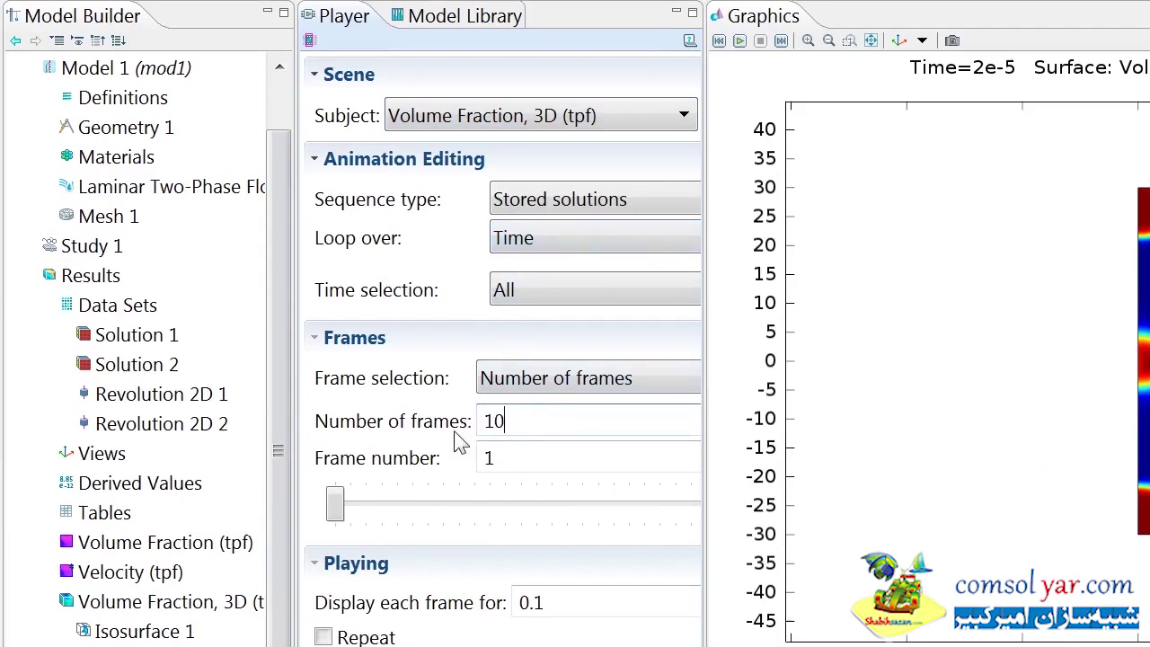
click(310, 41)
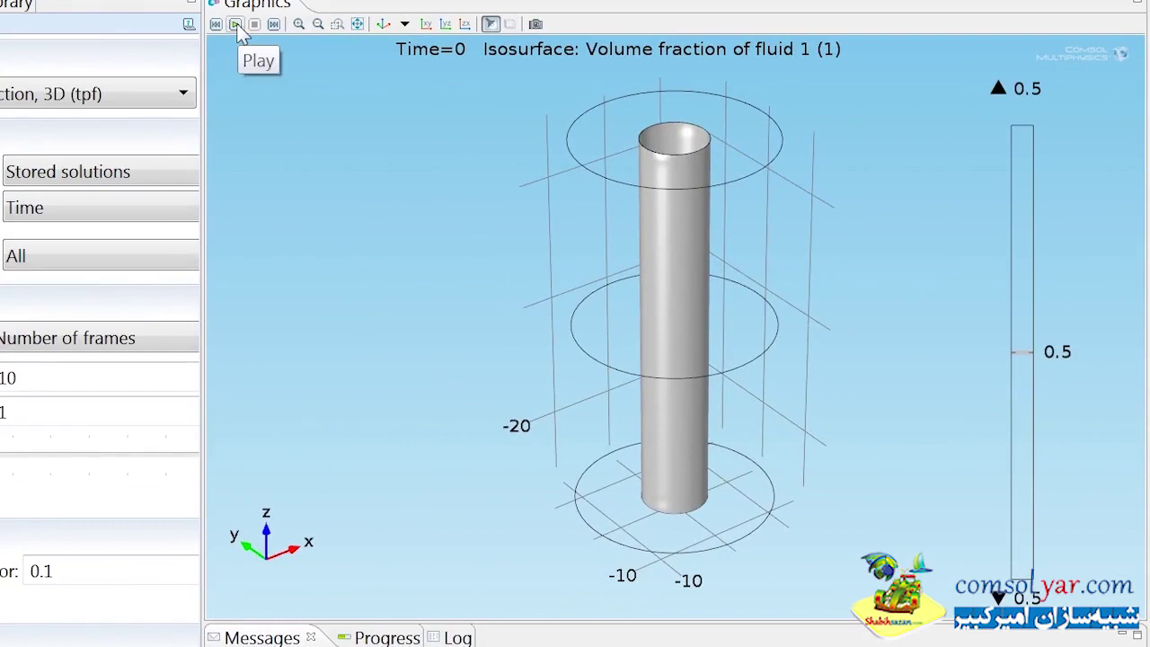
click(237, 29)
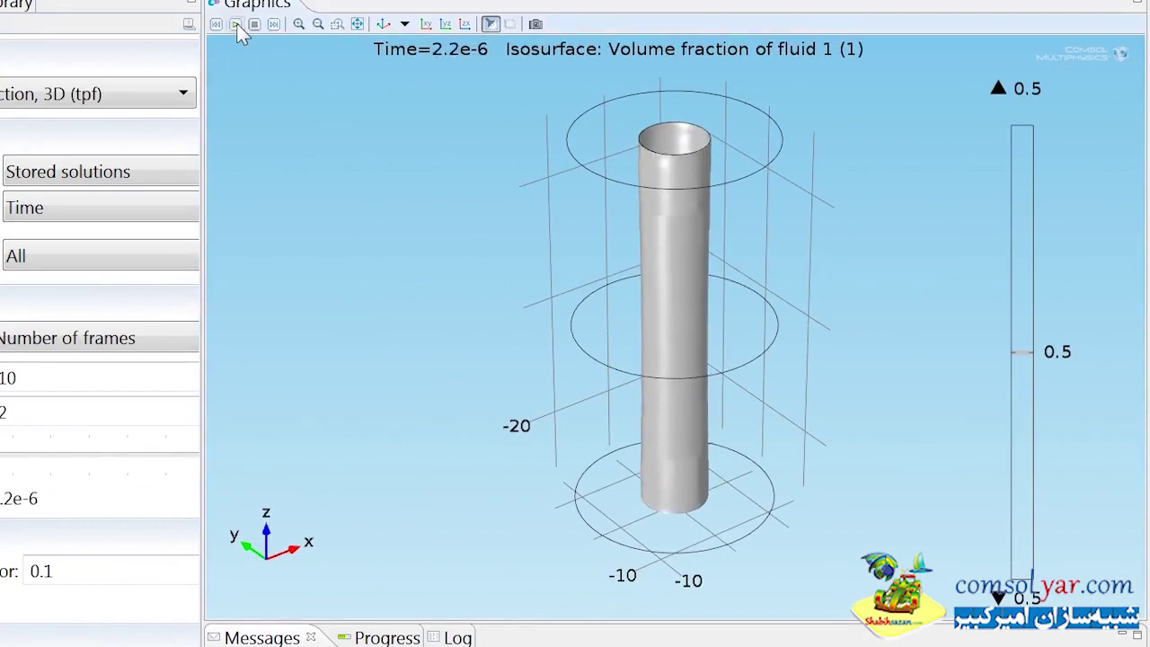